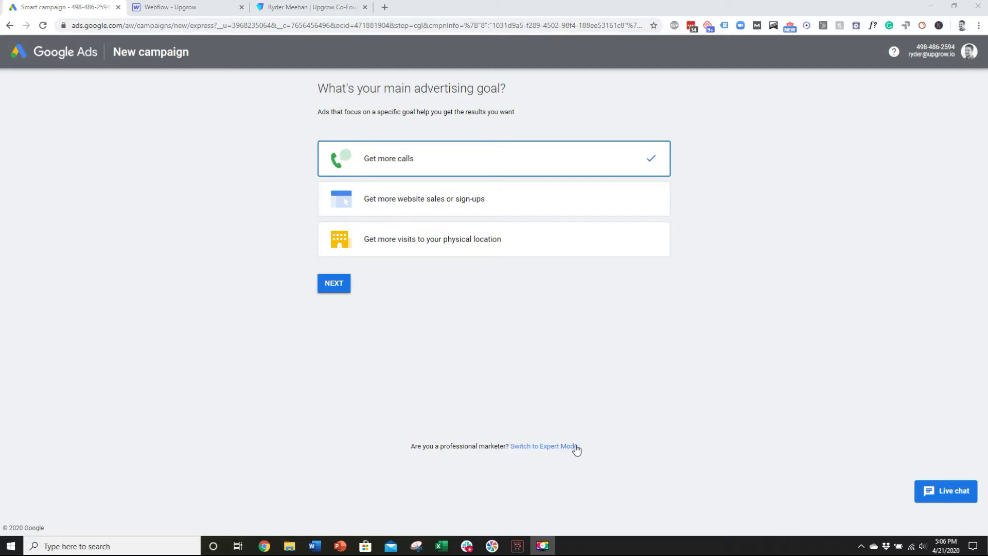
Switch the new campaign setup to Expert Mode instead of choosing a main advertising goal.
drag(598, 444, 445, 436)
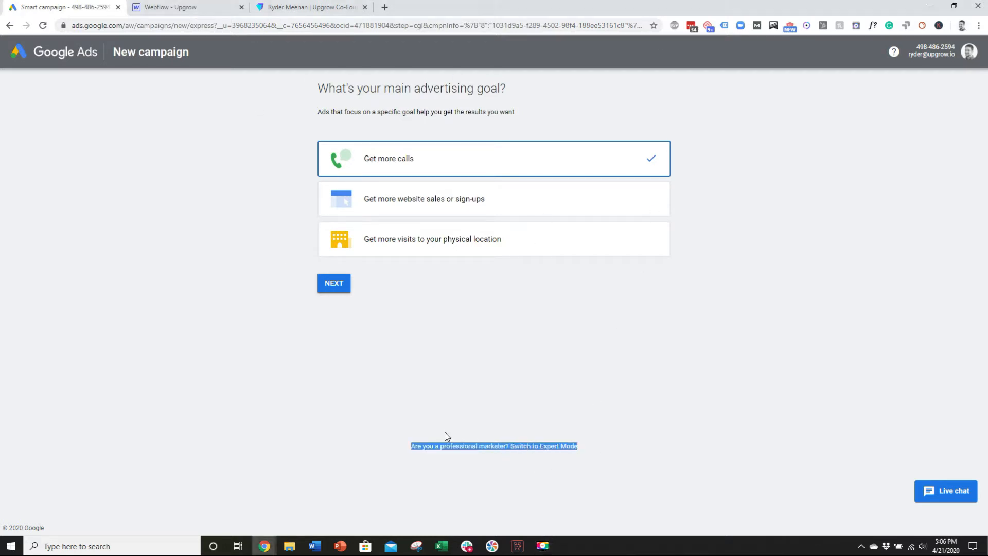
click(394, 449)
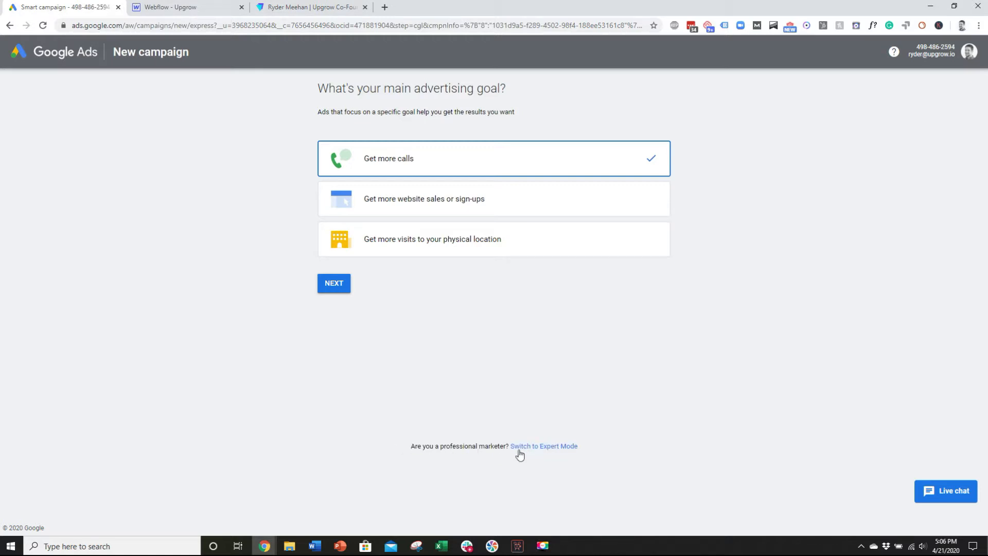
click(558, 447)
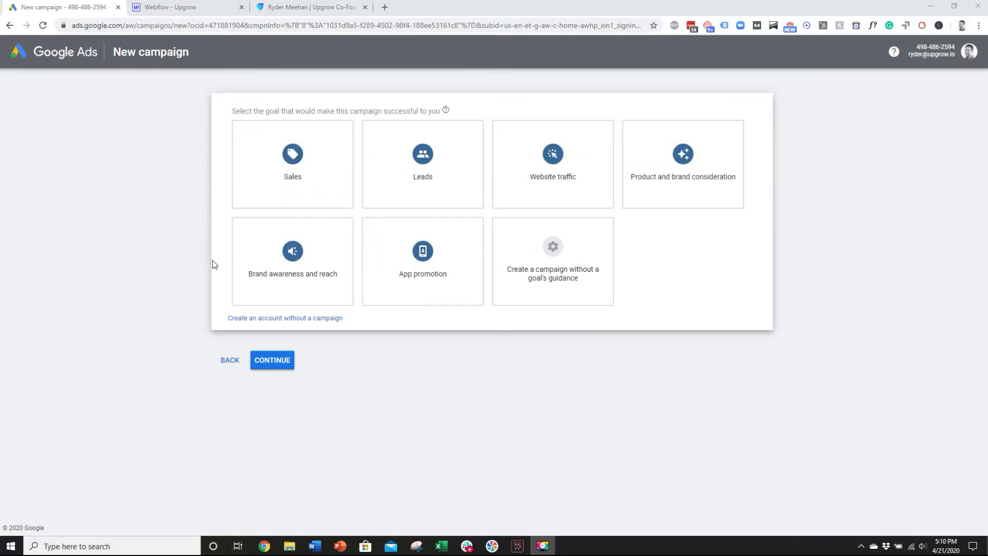
Skip the campaign goal selection and create the account without a campaign.
click(221, 154)
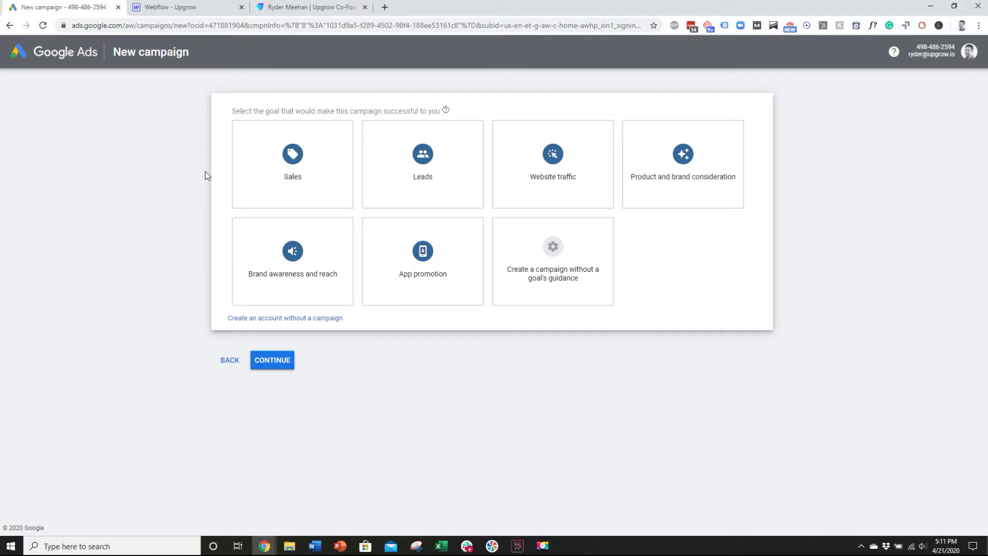
drag(227, 106, 227, 134)
click(227, 134)
mouse_move(572, 285)
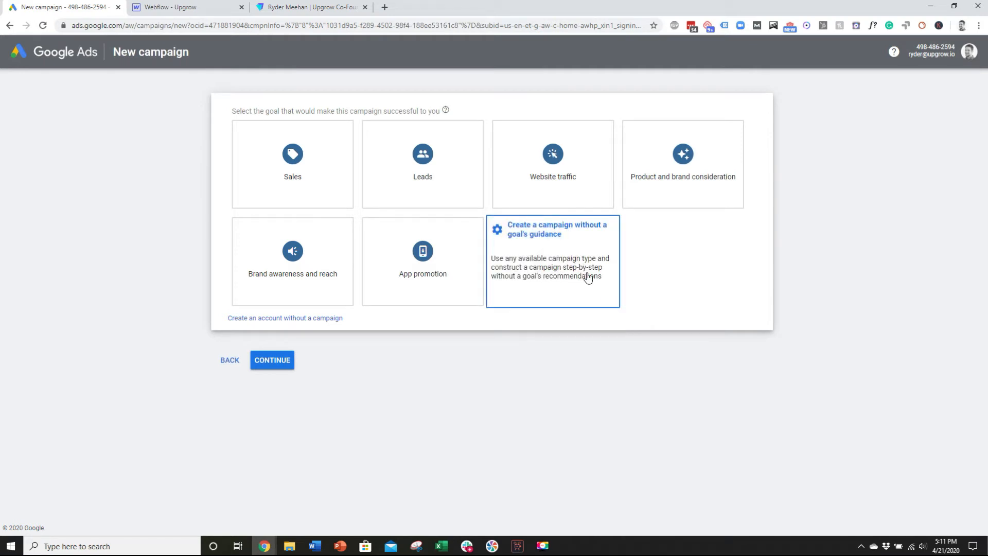
click(282, 318)
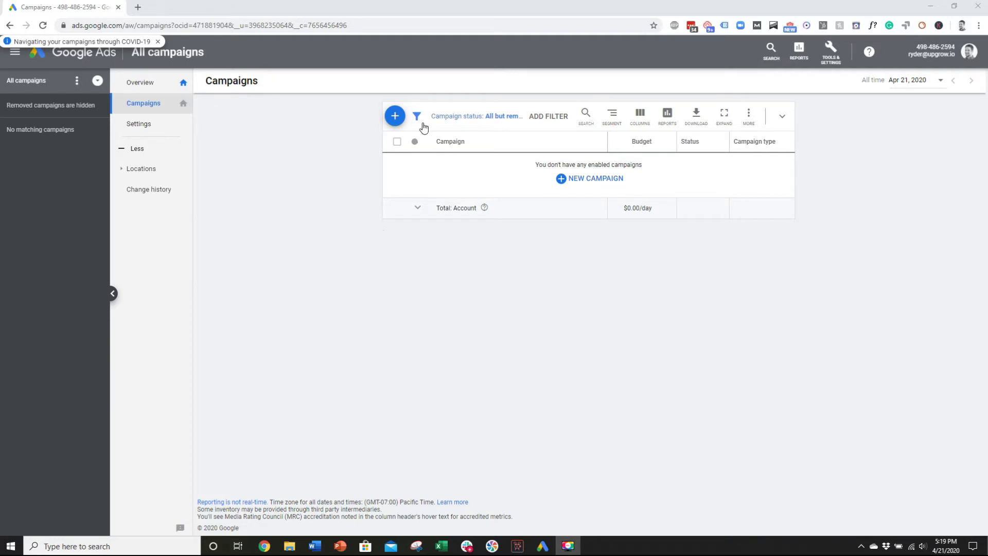
Start a new Search campaign without a goal's guidance and continue to its settings.
click(595, 183)
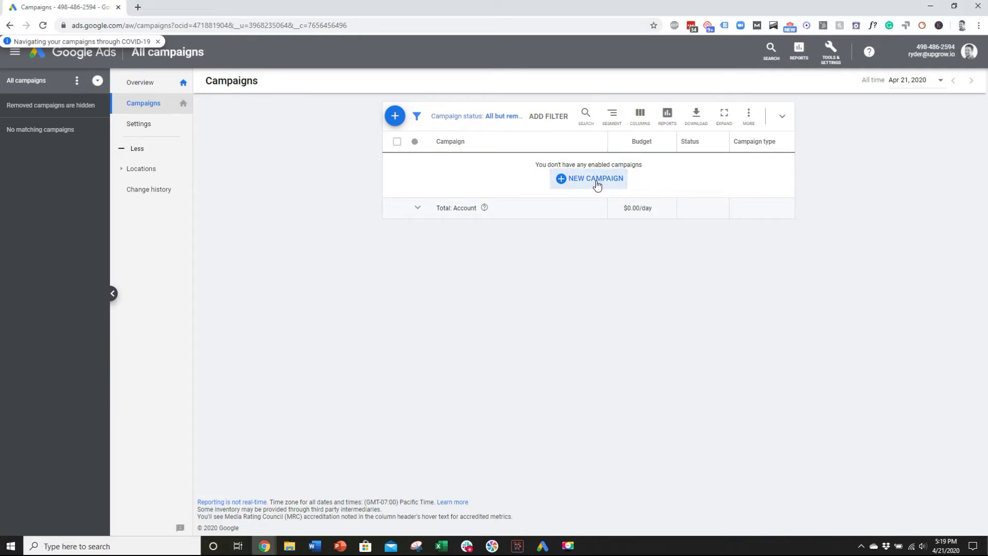
click(599, 211)
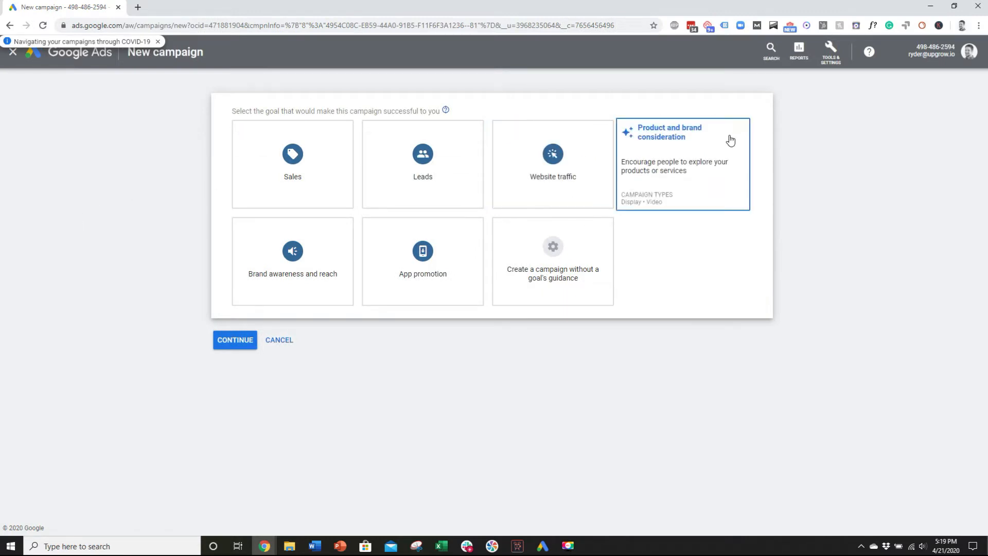
click(556, 278)
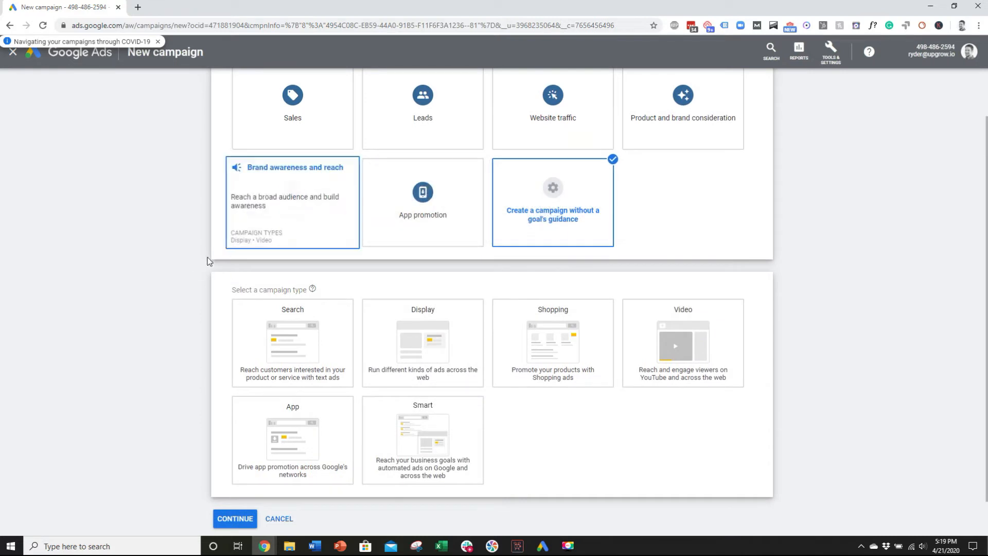
scroll(184, 268, down, 1)
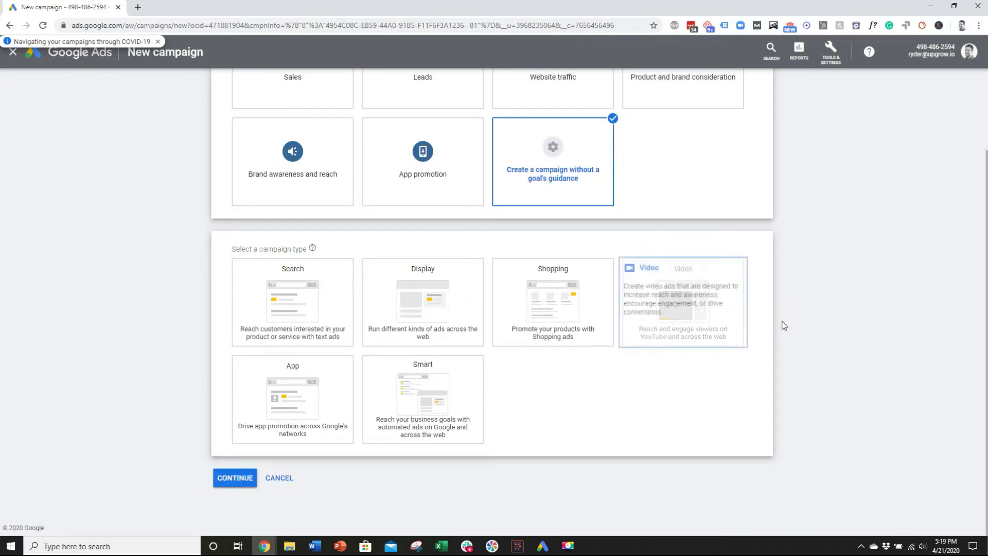
click(289, 273)
scroll(200, 281, down, 1)
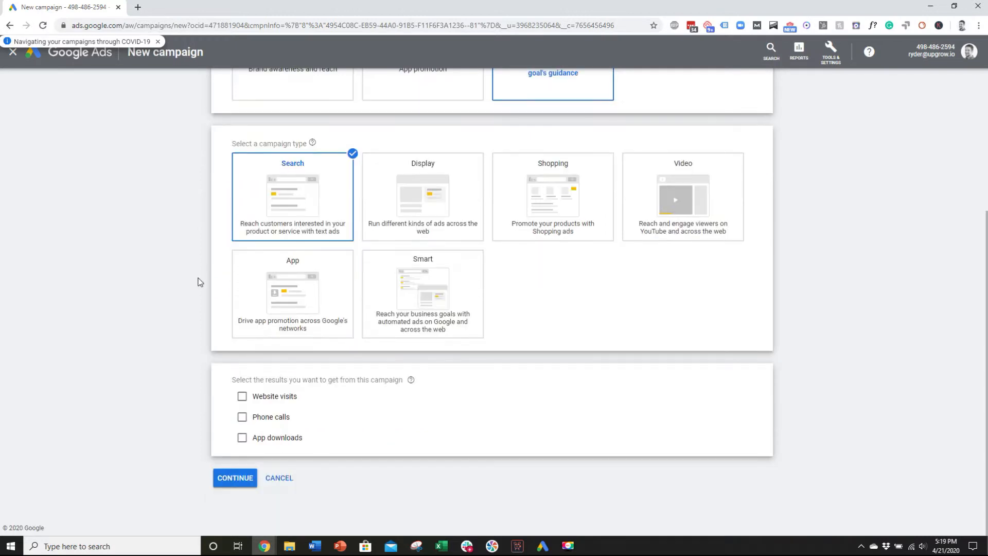
click(246, 482)
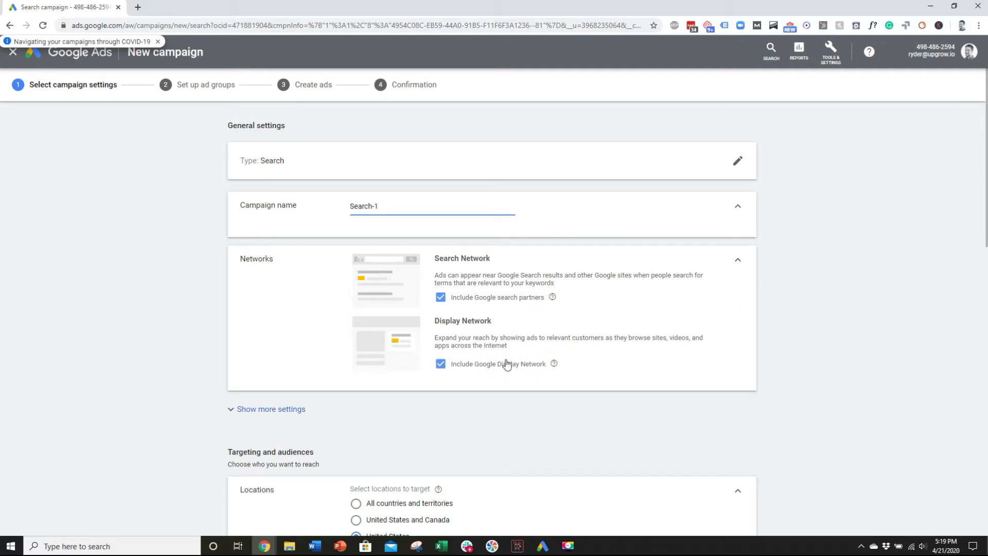
Exclude the Google Display Network and Google search partners from the campaign's networks.
click(470, 365)
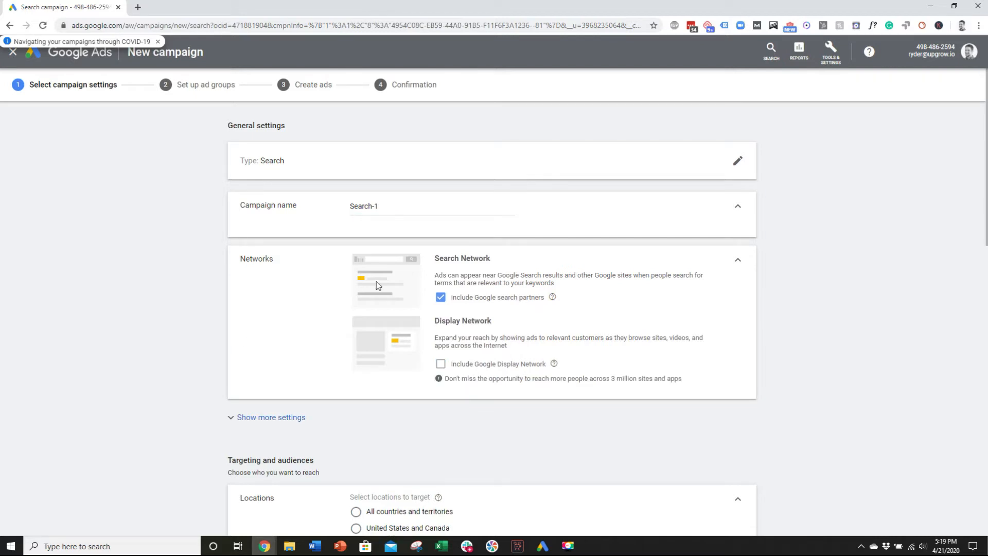
click(493, 303)
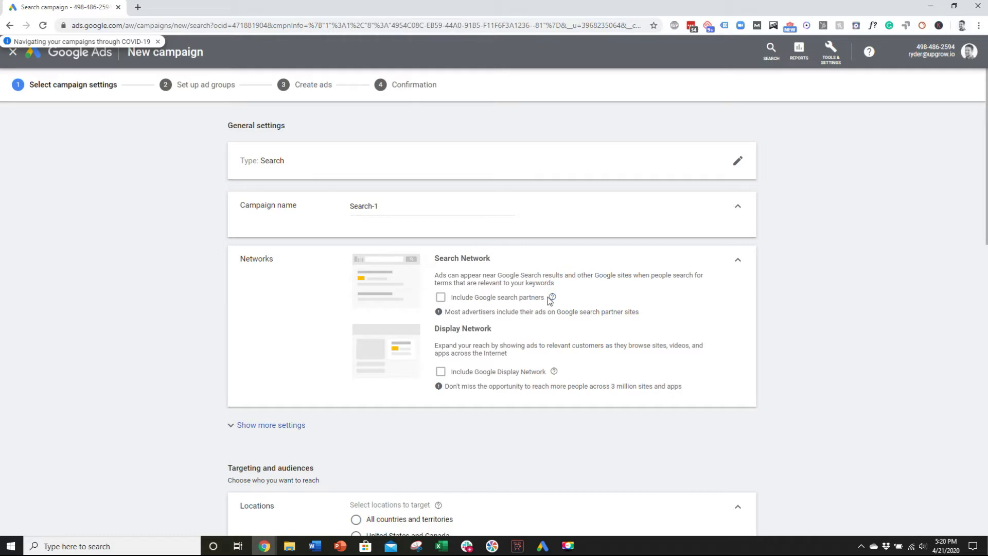
mouse_move(553, 297)
Select the bid strategy directly as Manual CPC, then save the campaign settings and continue.
scroll(212, 293, down, 2)
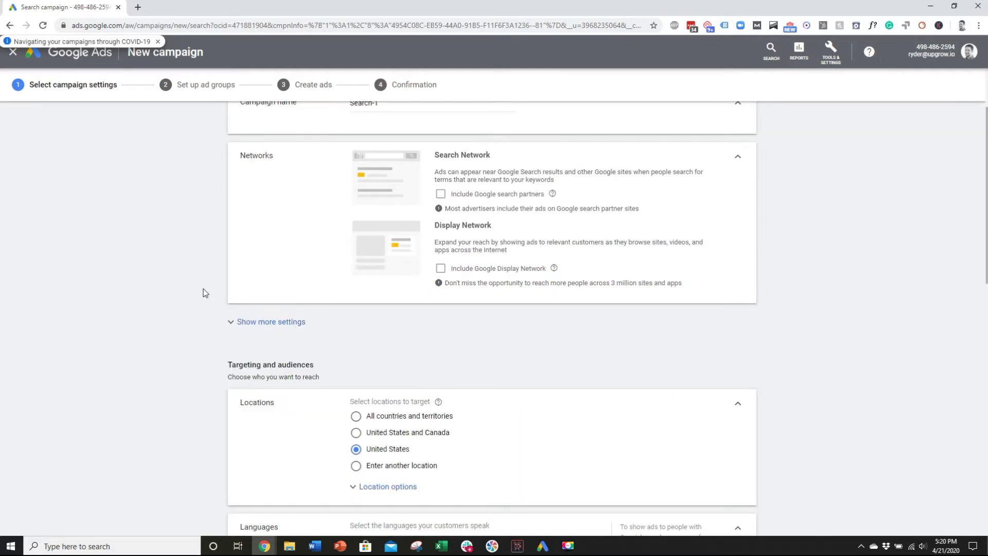
scroll(202, 293, down, 3)
scroll(204, 293, down, 7)
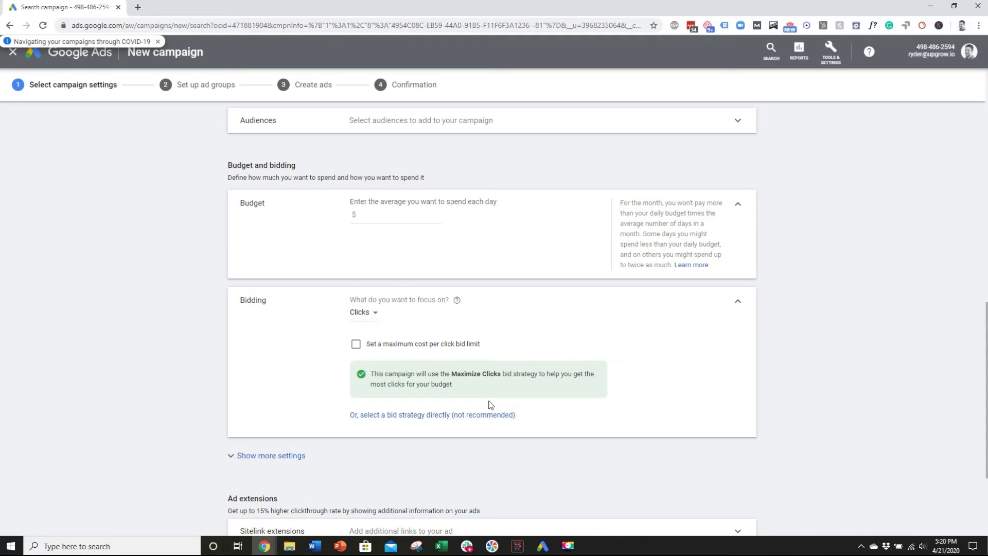
drag(565, 424, 311, 417)
click(311, 416)
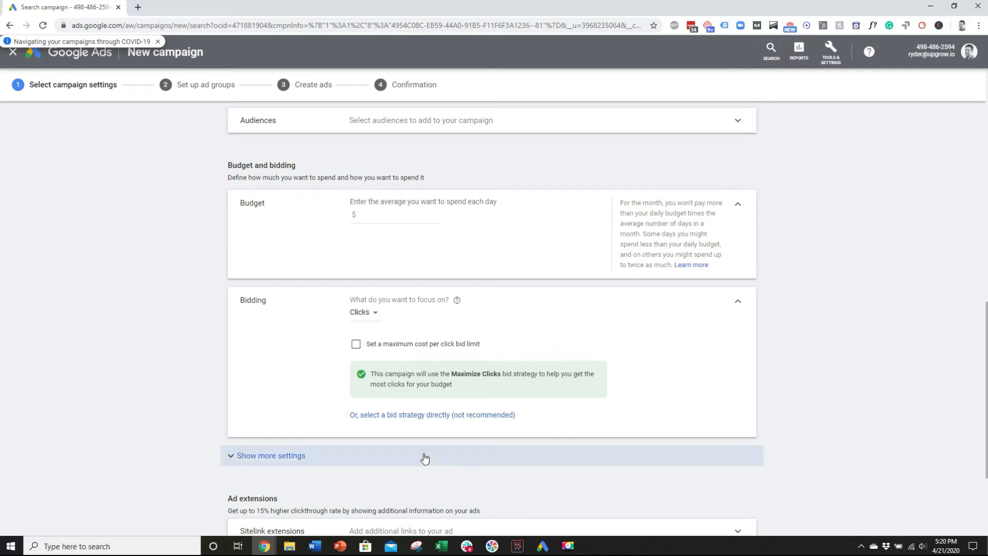
scroll(394, 417, down, 2)
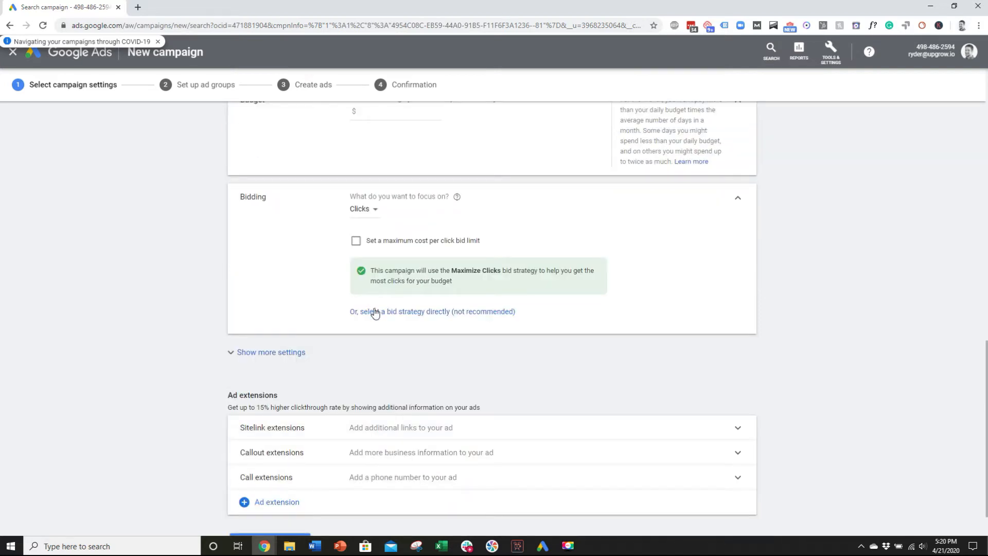
click(374, 310)
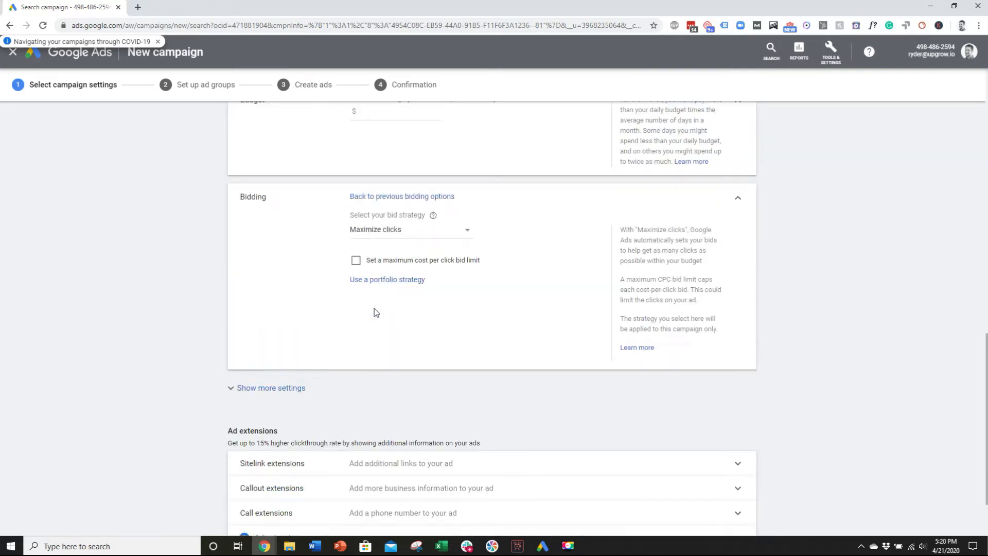
click(380, 229)
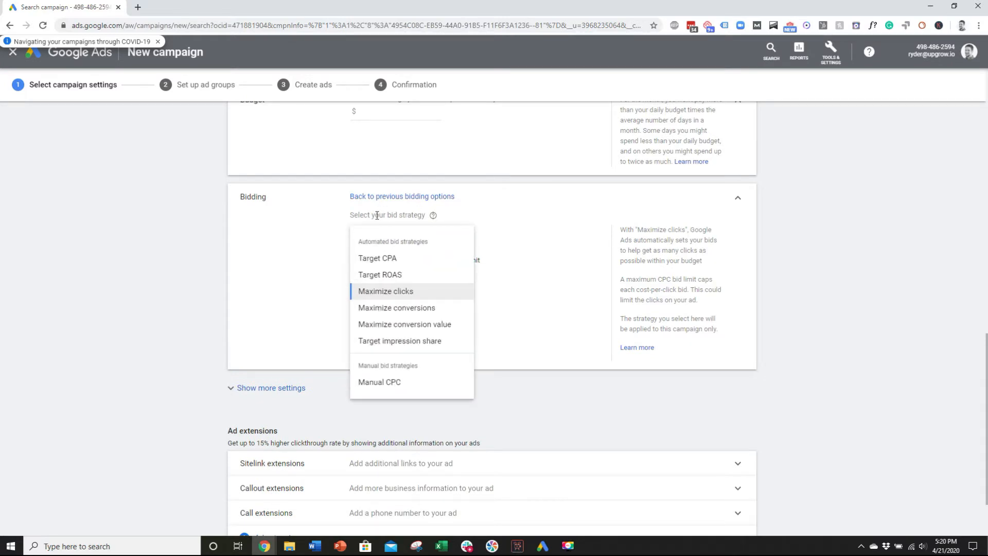
click(383, 383)
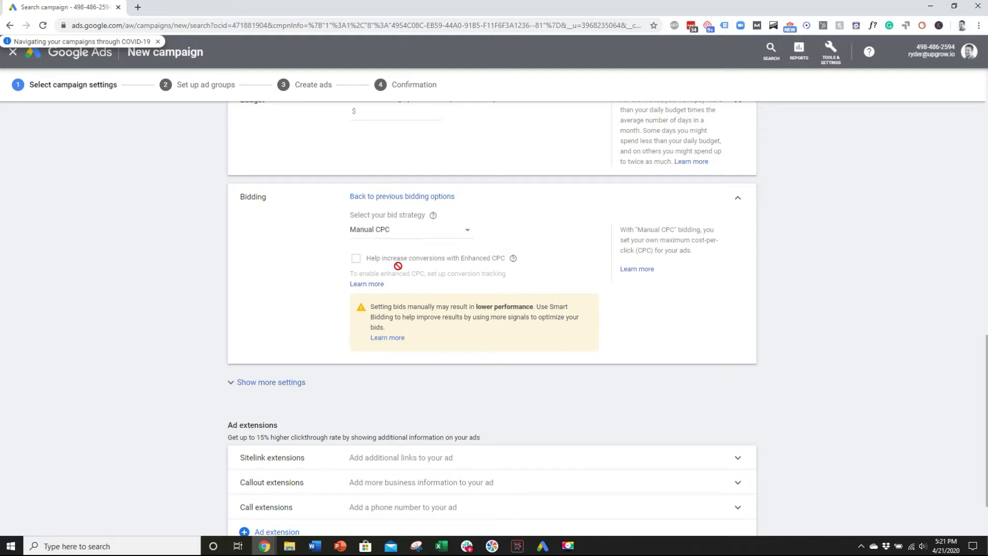
scroll(311, 256, down, 3)
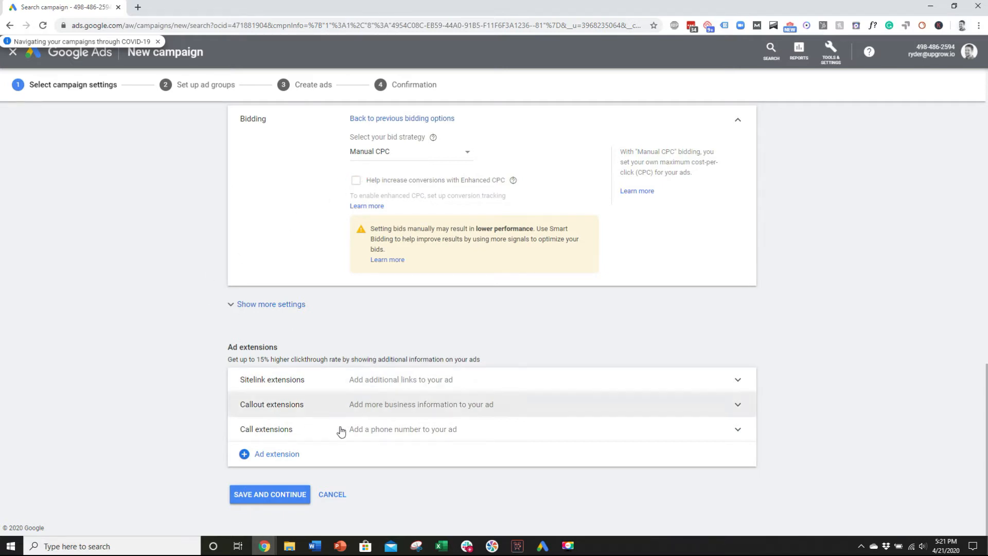
click(278, 495)
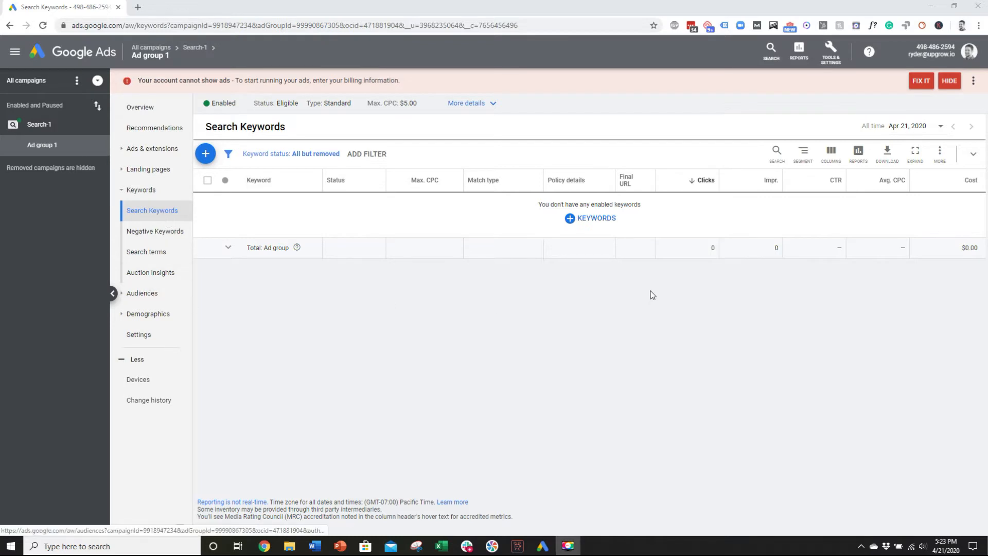
click(593, 219)
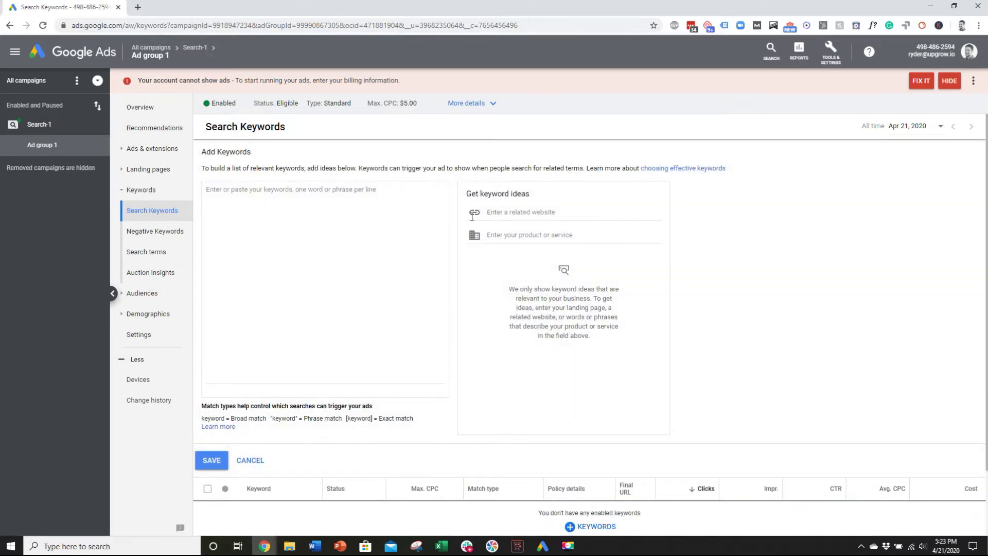
click(327, 223)
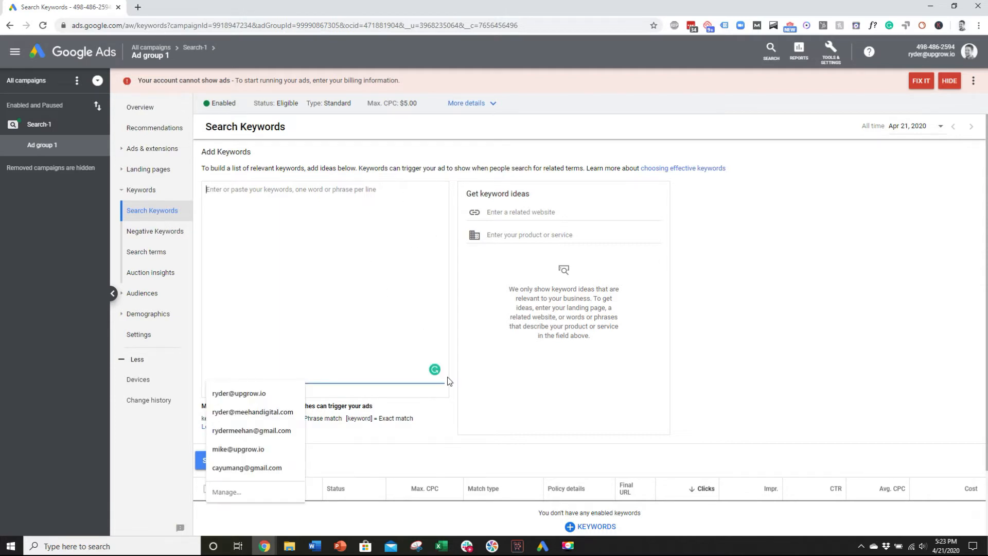
click(739, 230)
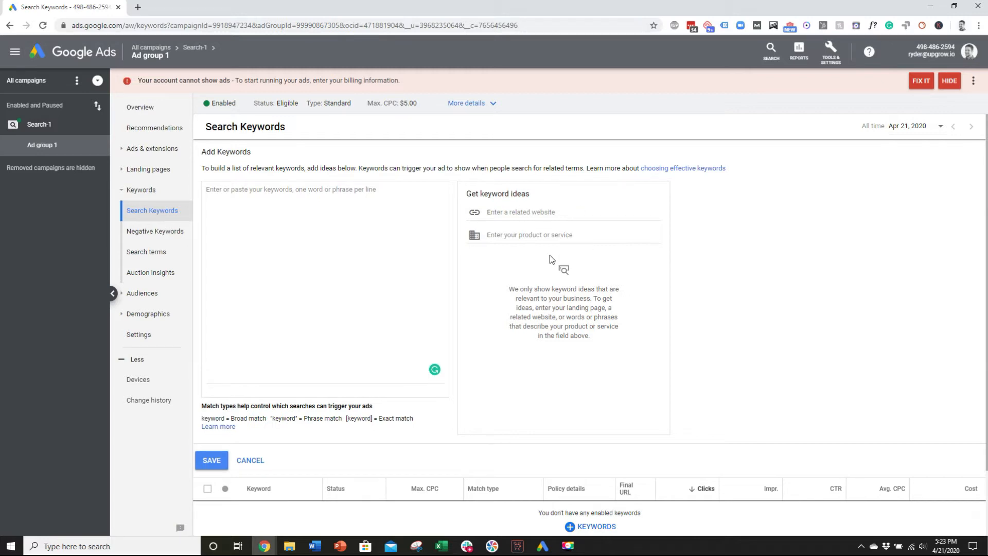
click(514, 209)
text(www.upgrow.io)
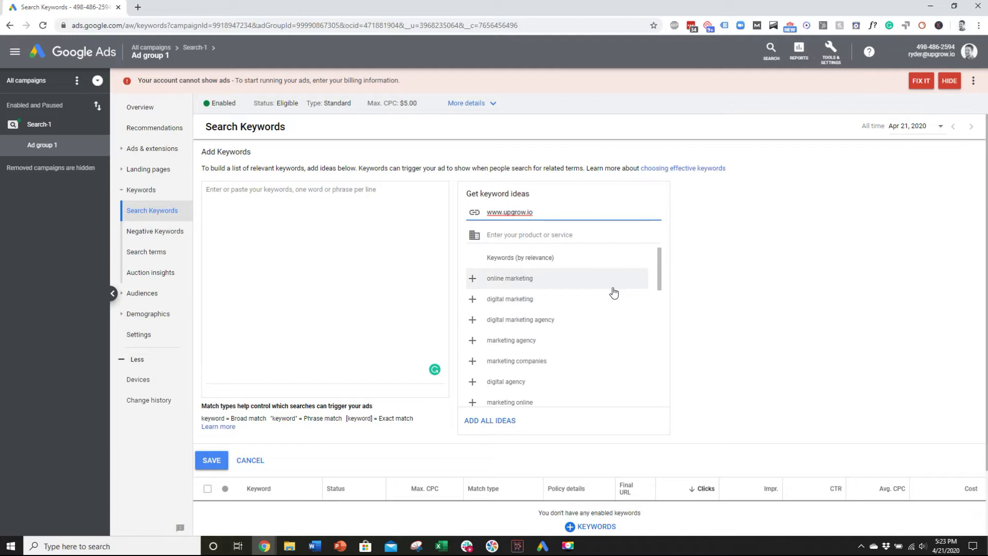
Add the suggested keywords "online marketing", "digital marketing agency" and "marketing companies" to the keyword list.
click(472, 278)
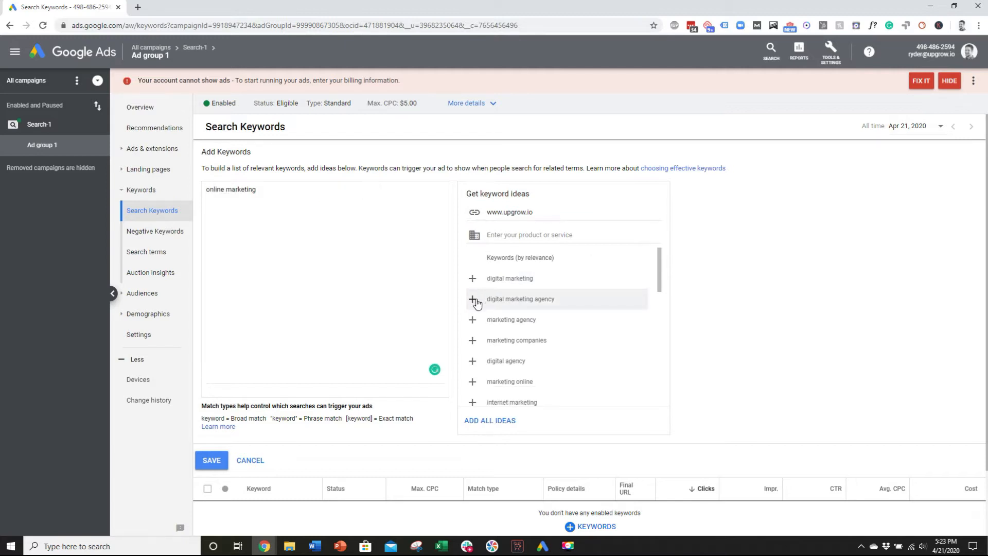
click(472, 301)
click(478, 320)
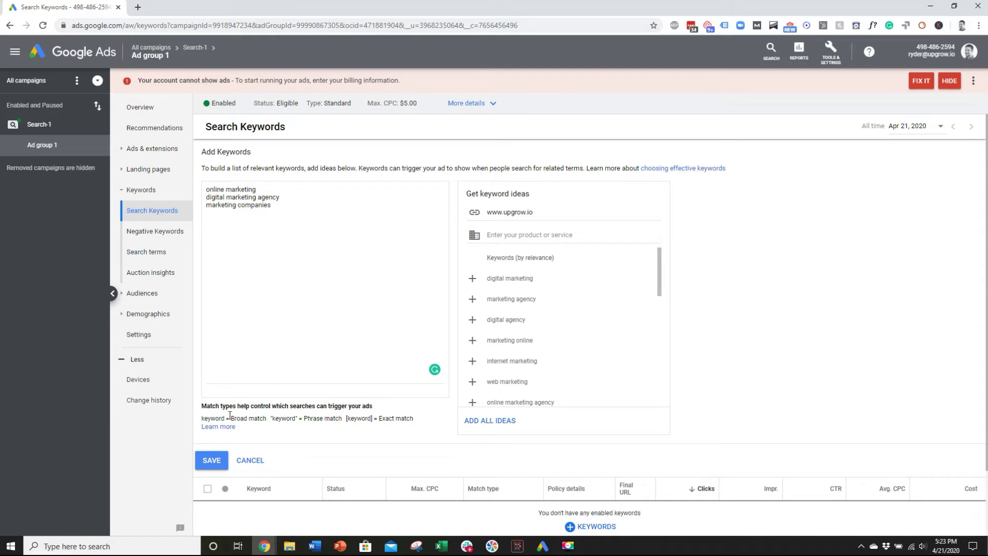
Review the broad, phrase and exact match type notation against the three keywords in the list.
drag(220, 407, 411, 428)
click(418, 422)
drag(261, 426, 275, 430)
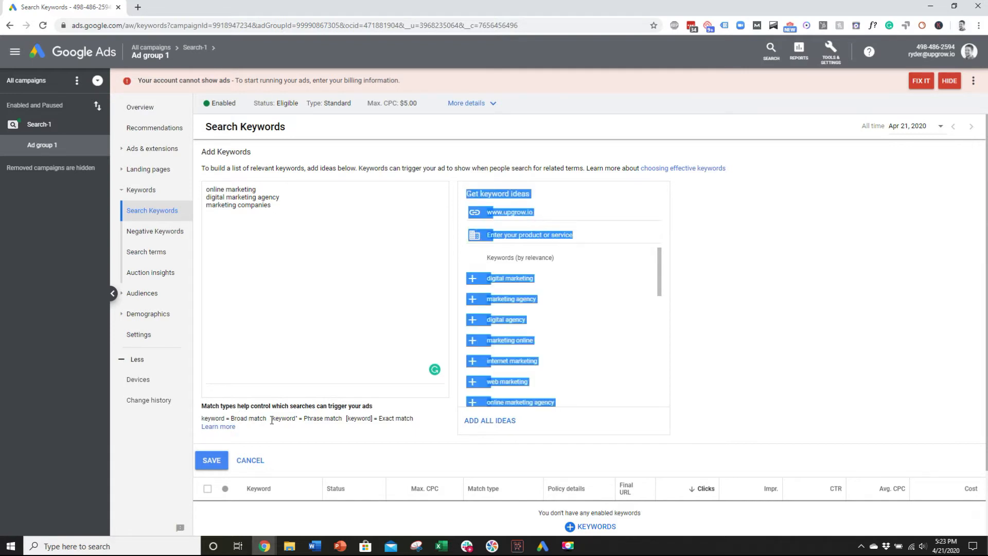
drag(271, 208, 207, 188)
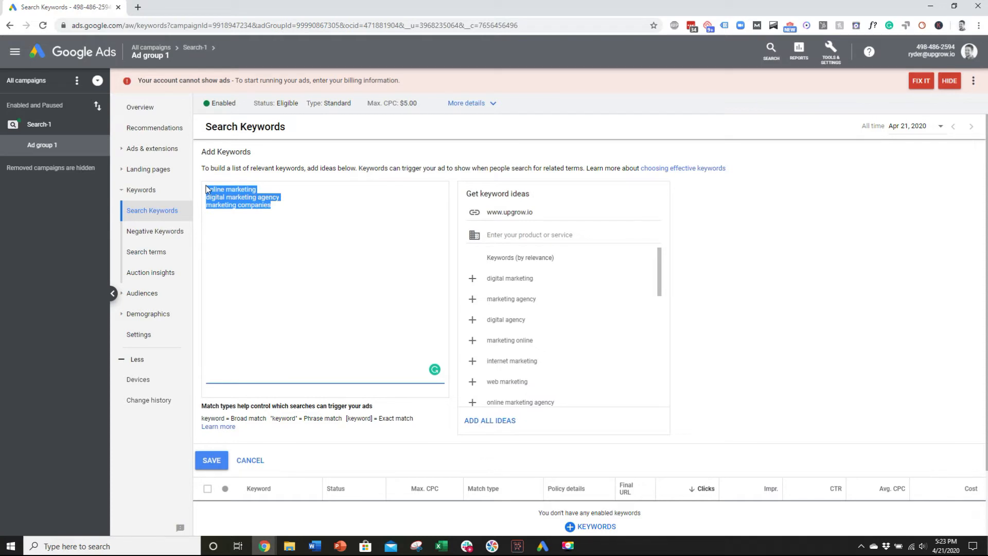
click(233, 226)
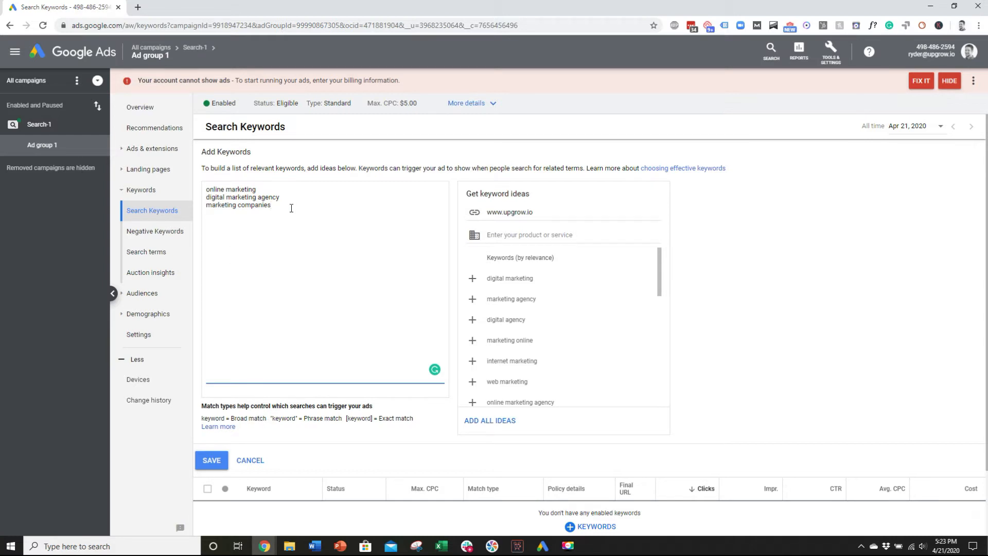
drag(291, 208, 214, 198)
click(215, 197)
drag(206, 189, 253, 189)
drag(211, 198, 314, 199)
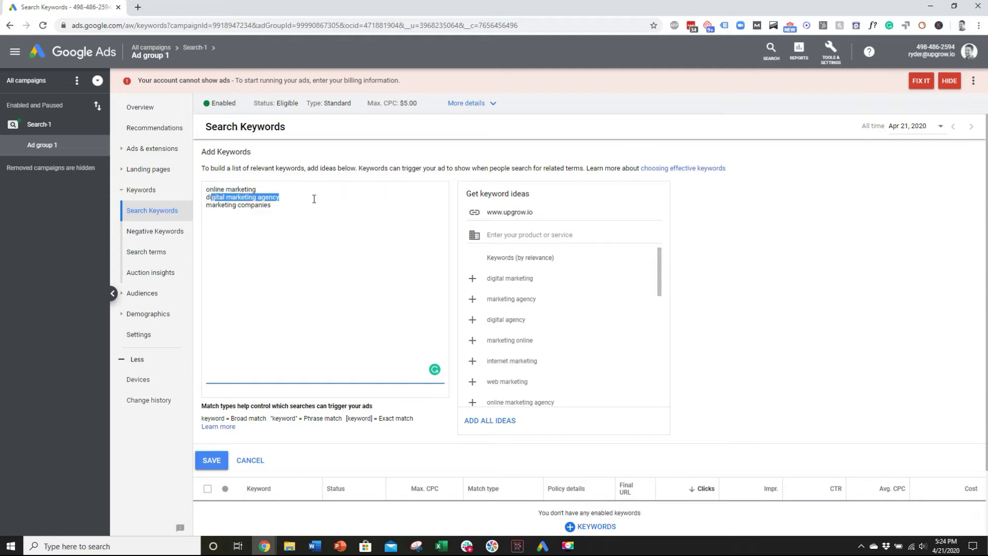
click(295, 213)
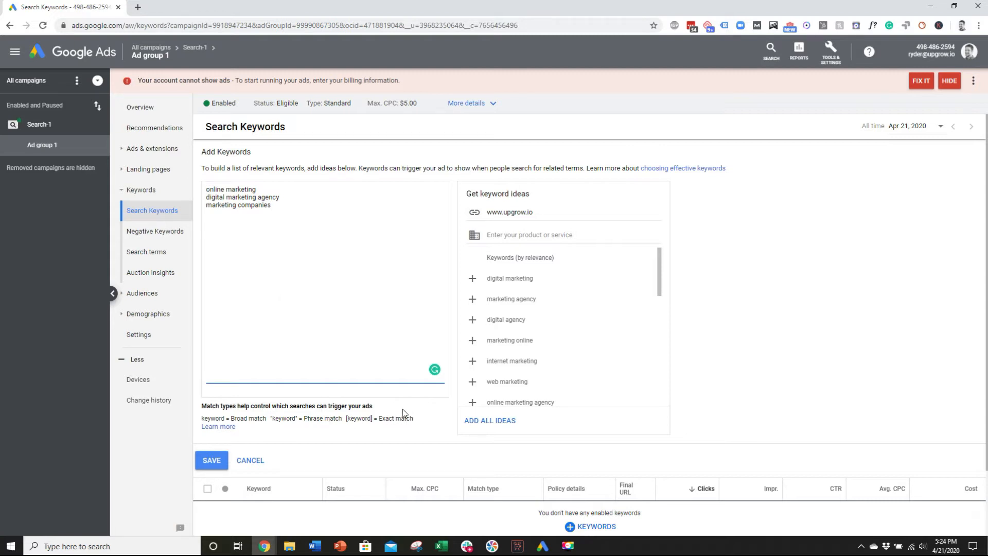
Change the first keyword to broad match modifier form as "+online +marketing".
click(205, 190)
text(+)
key(ctrl+Right)
text(+)
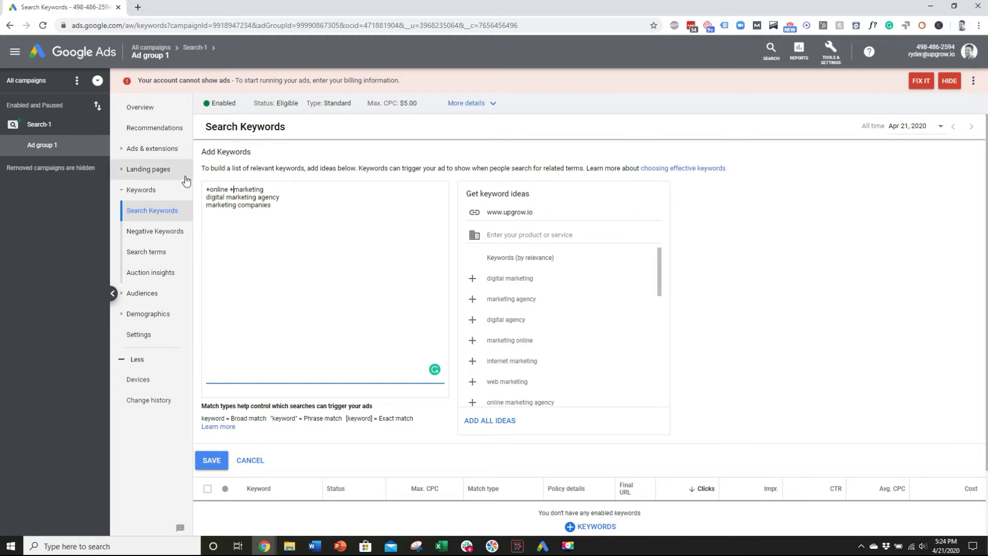
Change the second keyword to broad match modifier form as "+digital +marketing agency".
drag(289, 188, 169, 190)
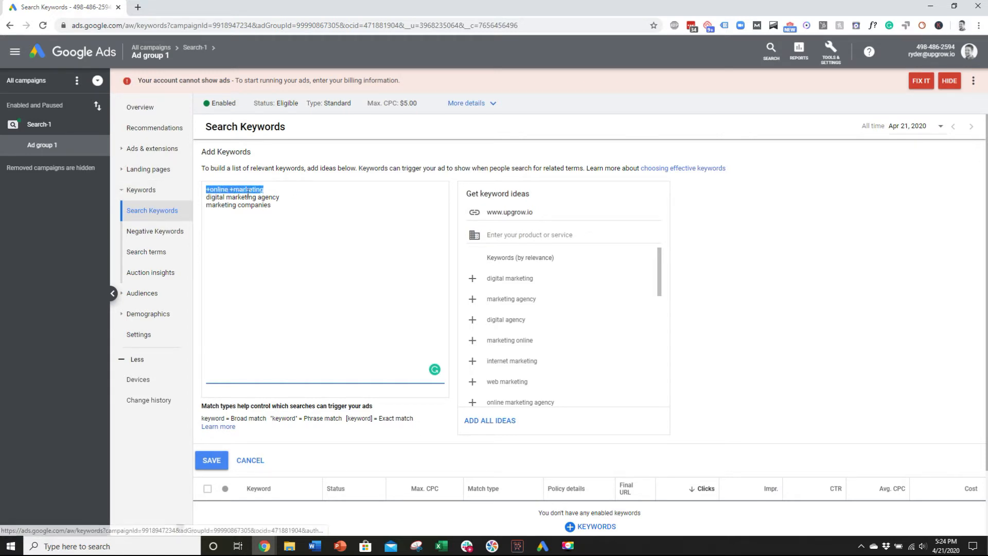
click(231, 187)
mouse_move(230, 187)
mouse_down()
mouse_move(207, 189)
mouse_move(237, 190)
mouse_move(229, 190)
mouse_up()
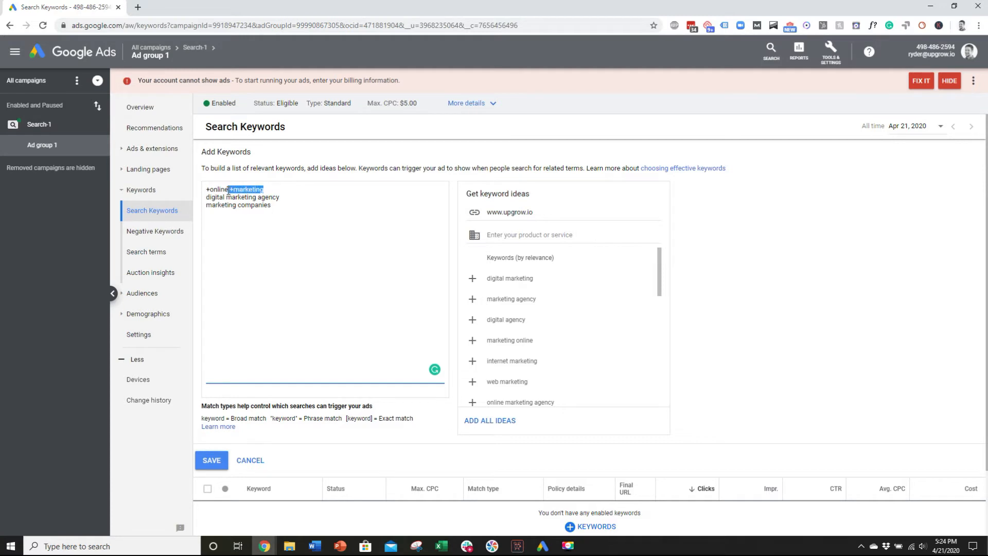
click(238, 199)
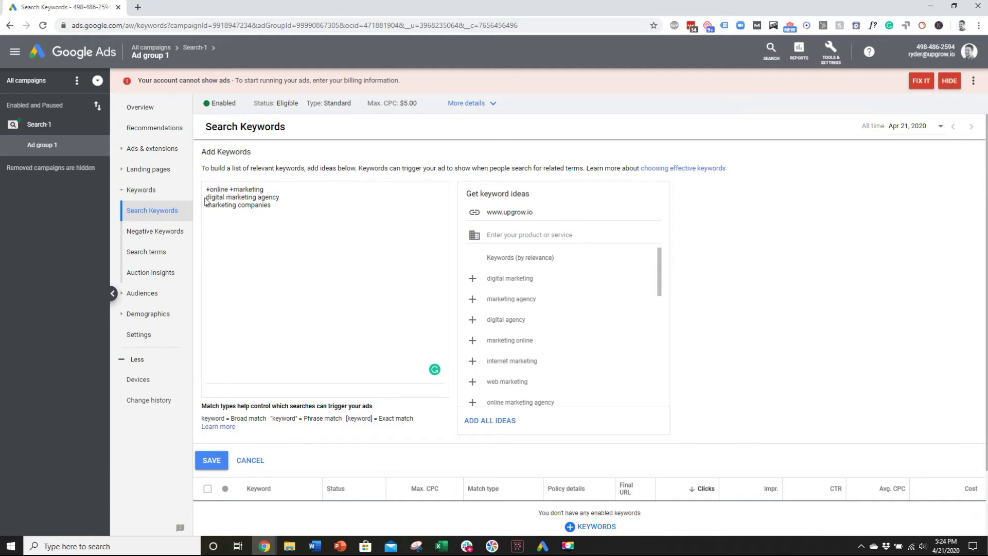
text(+)
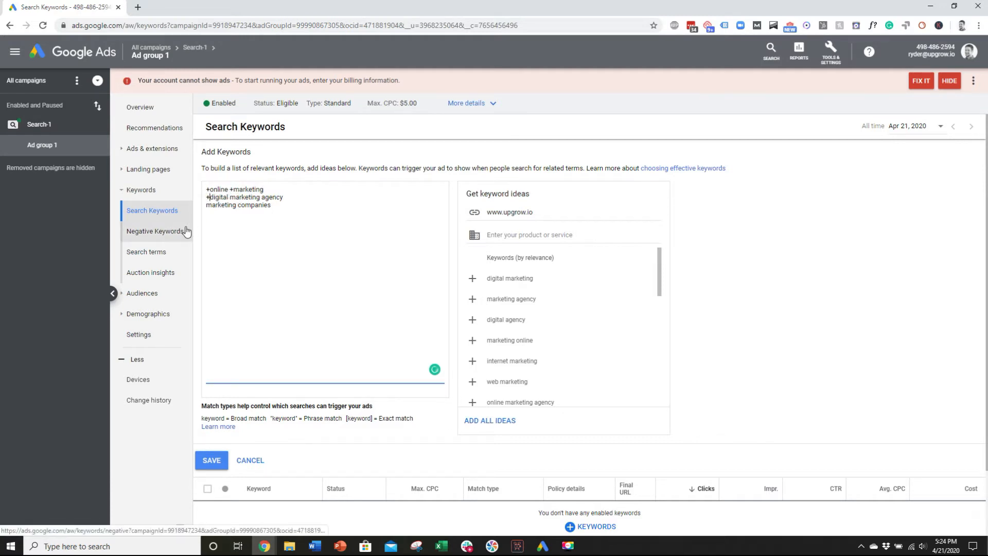
click(231, 196)
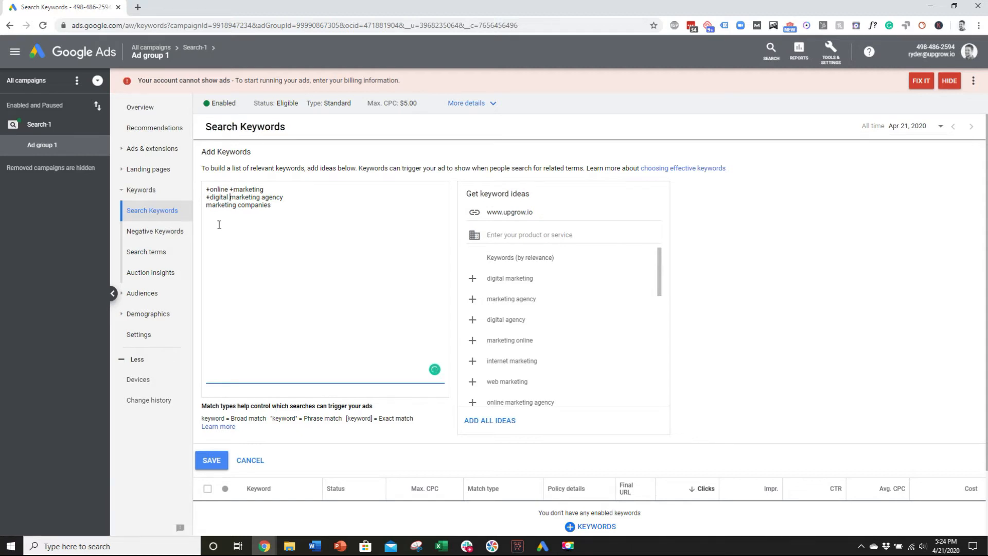
text(+)
click(346, 417)
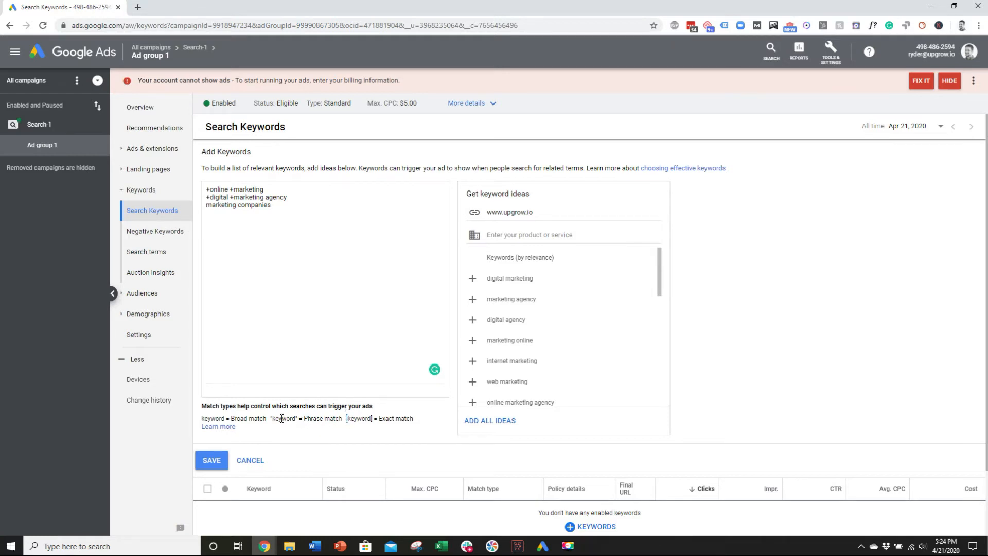
click(291, 201)
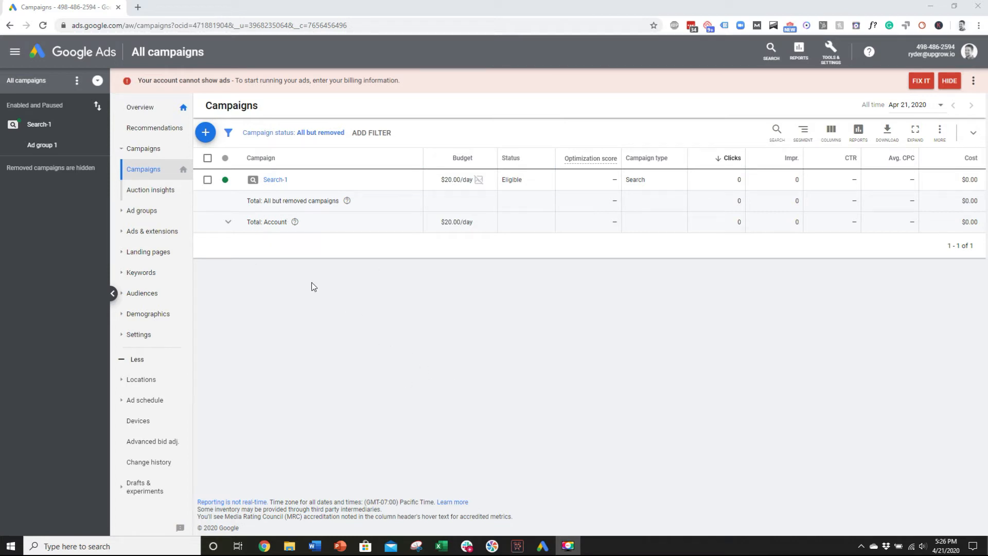
Start a new campaign without a goal's guidance and choose Display as the campaign type.
click(205, 132)
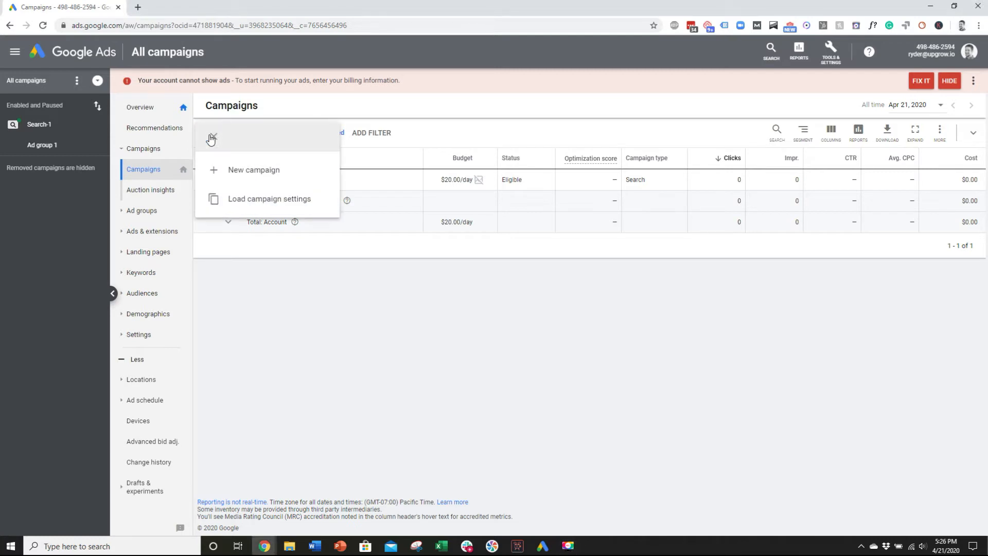
click(274, 171)
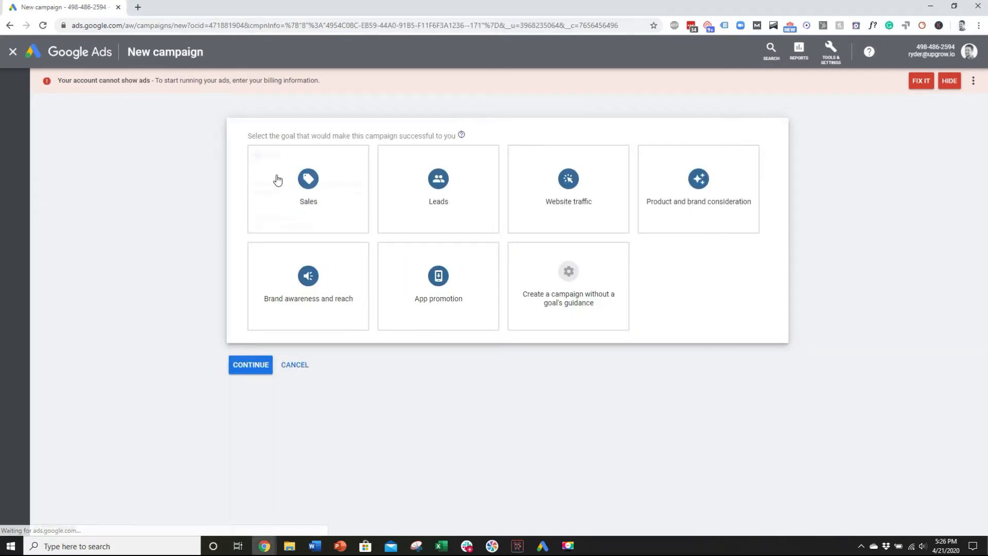
click(579, 305)
scroll(579, 306, down, 2)
scroll(181, 280, down, 1)
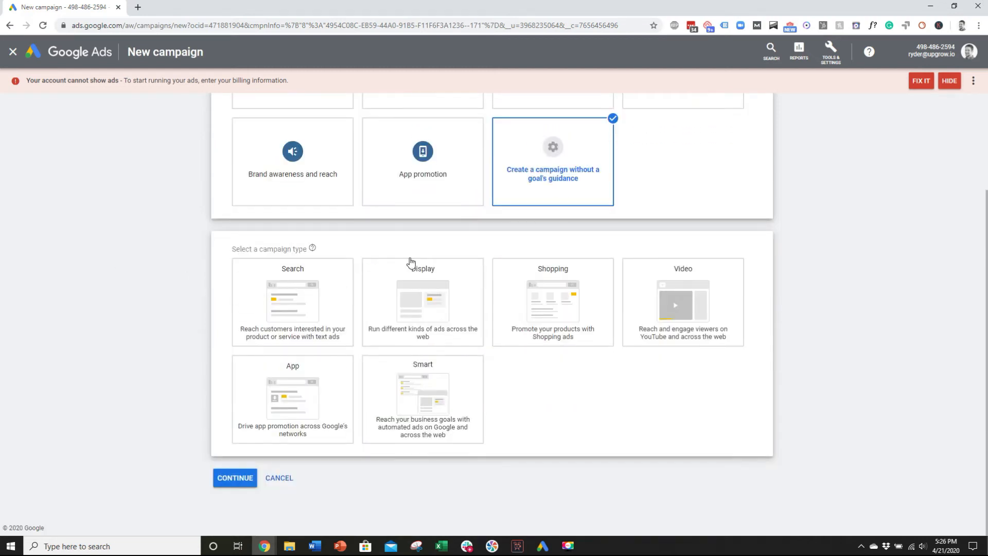
click(409, 319)
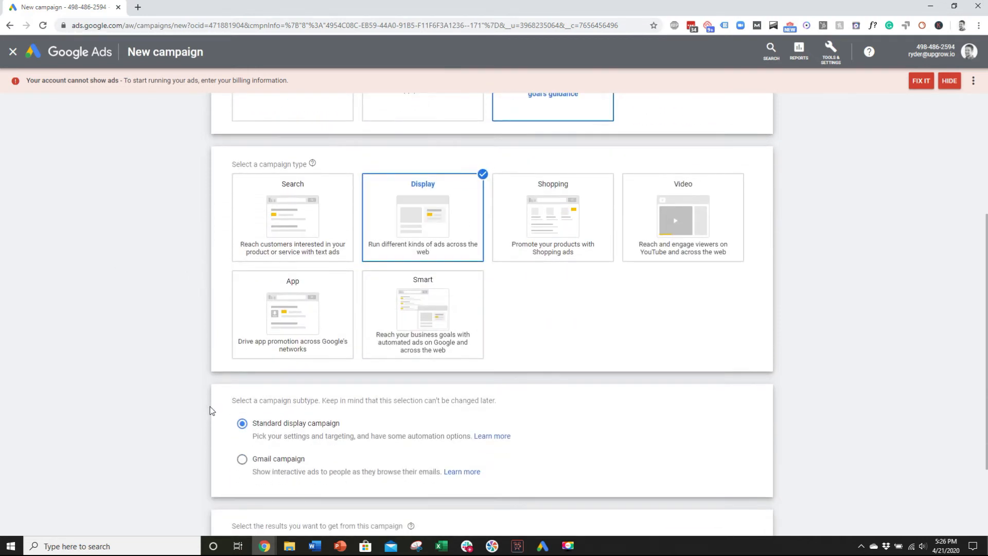
scroll(518, 348, up, 5)
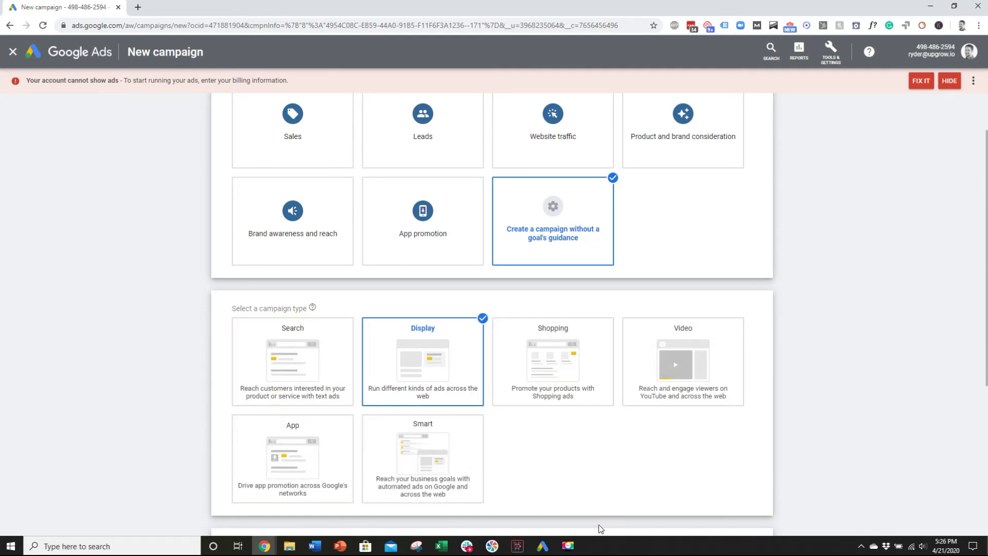
Switch to the Upgrow account in Google Ads Editor, add a new campaign there, and return to the browser.
click(542, 548)
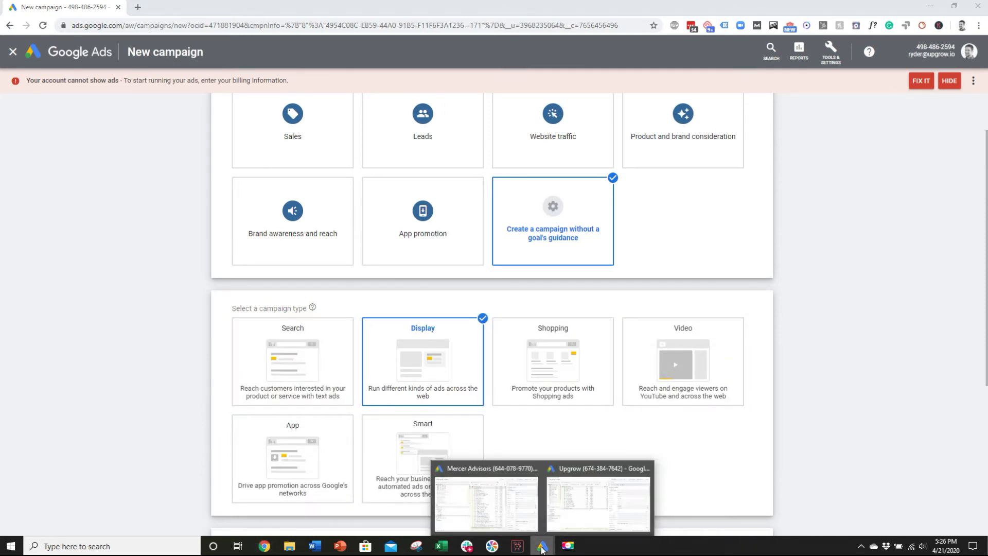
click(579, 508)
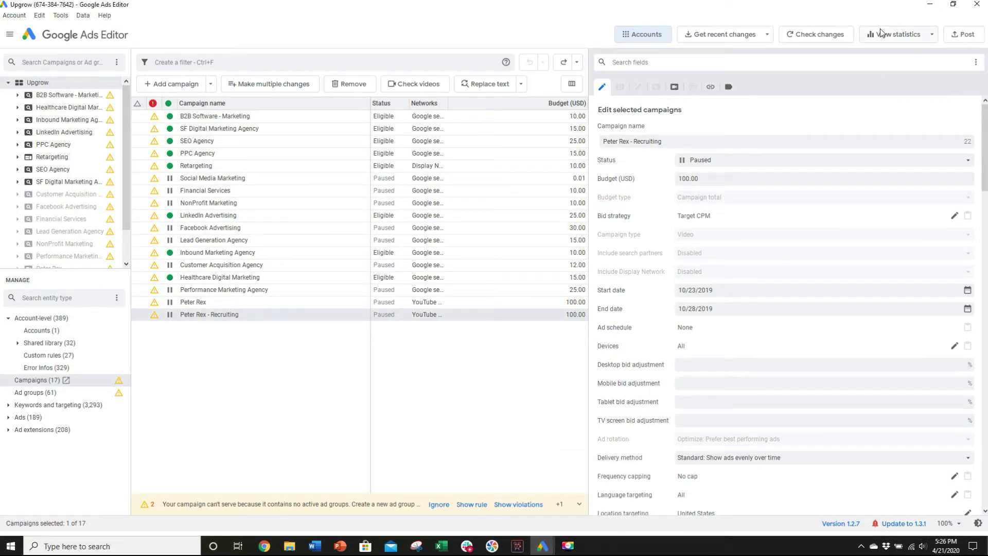
click(190, 84)
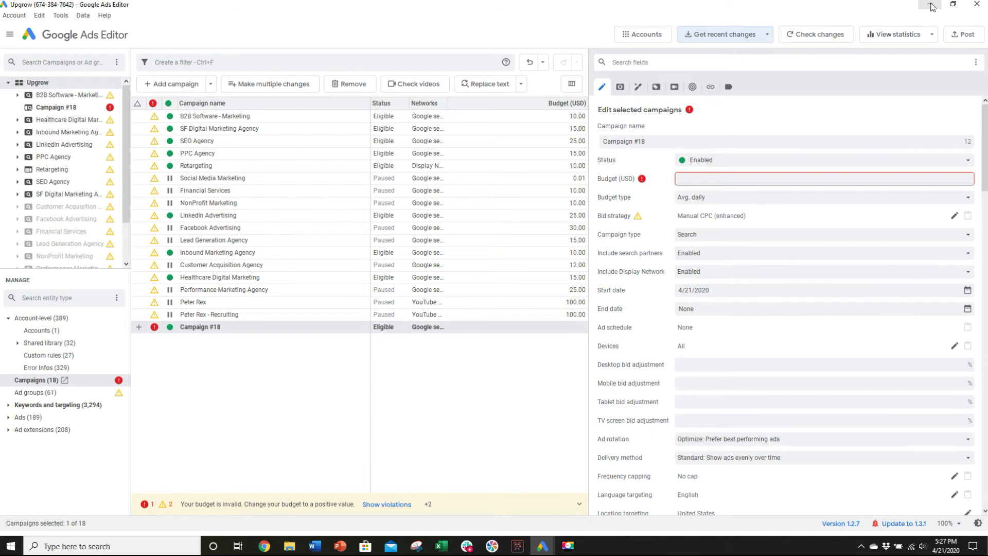
click(929, 4)
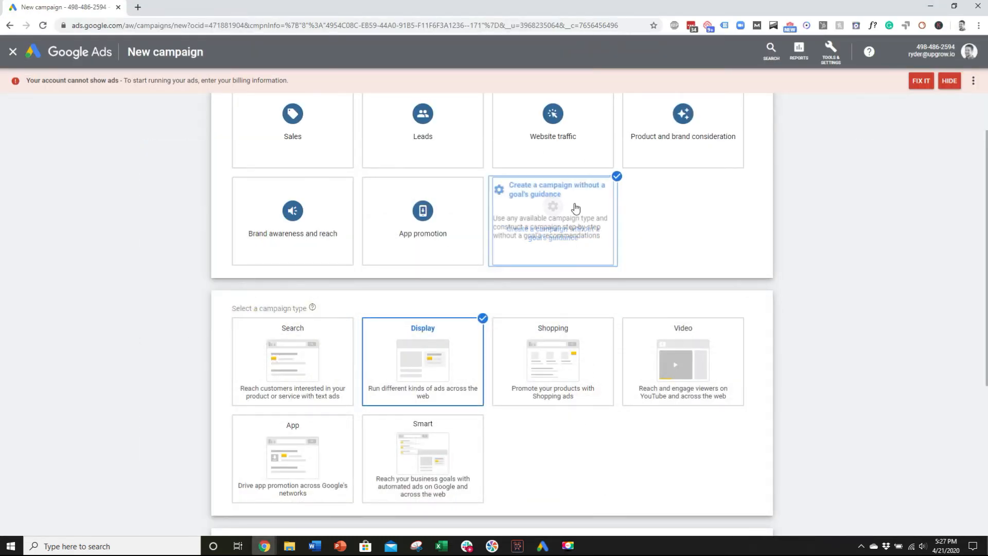
Continue the setup as a Standard display campaign, leaving the business website blank.
scroll(176, 335, down, 2)
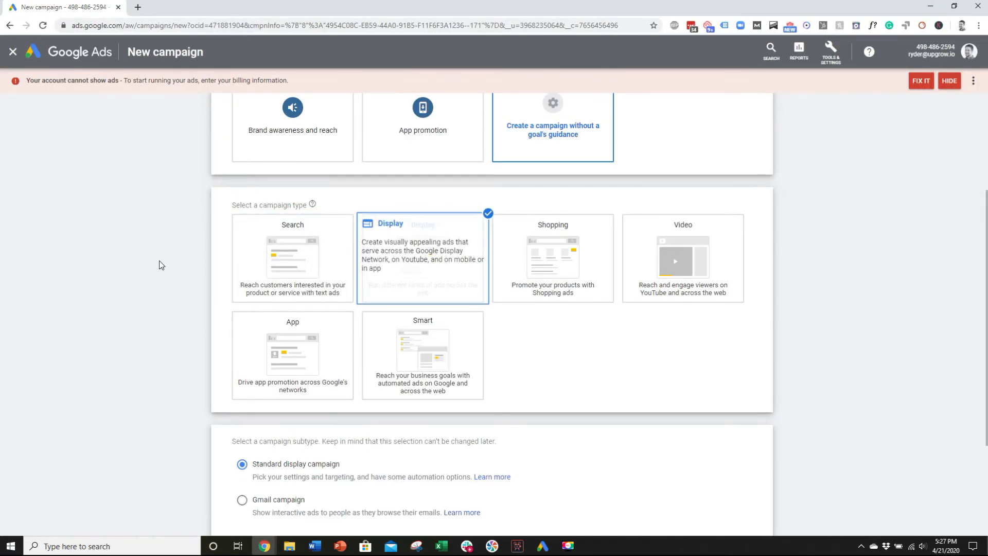
scroll(155, 260, down, 3)
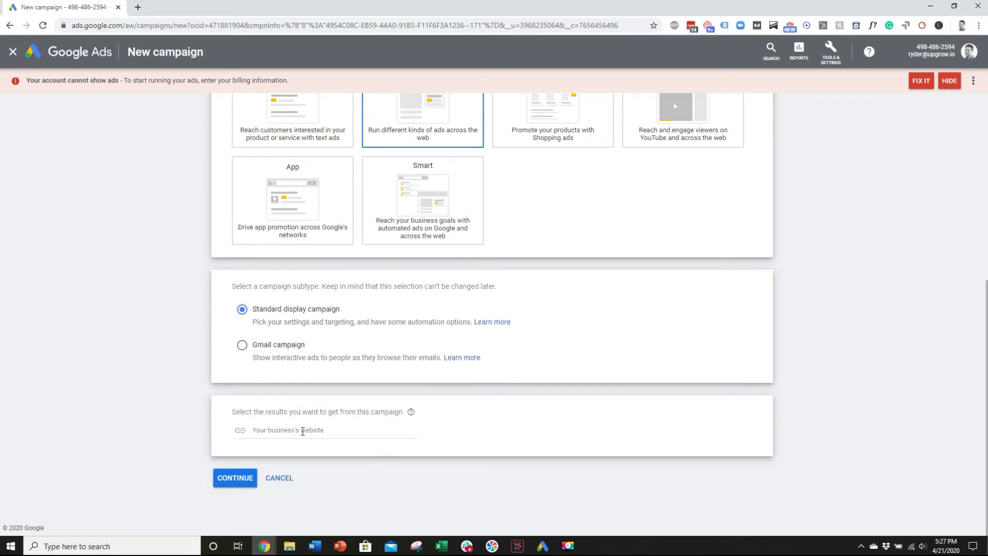
click(262, 431)
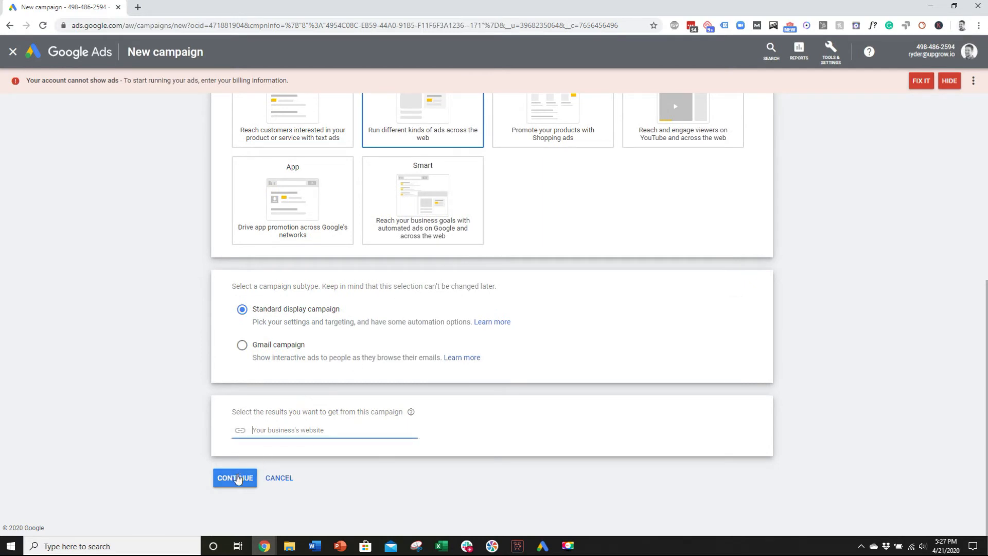
click(235, 478)
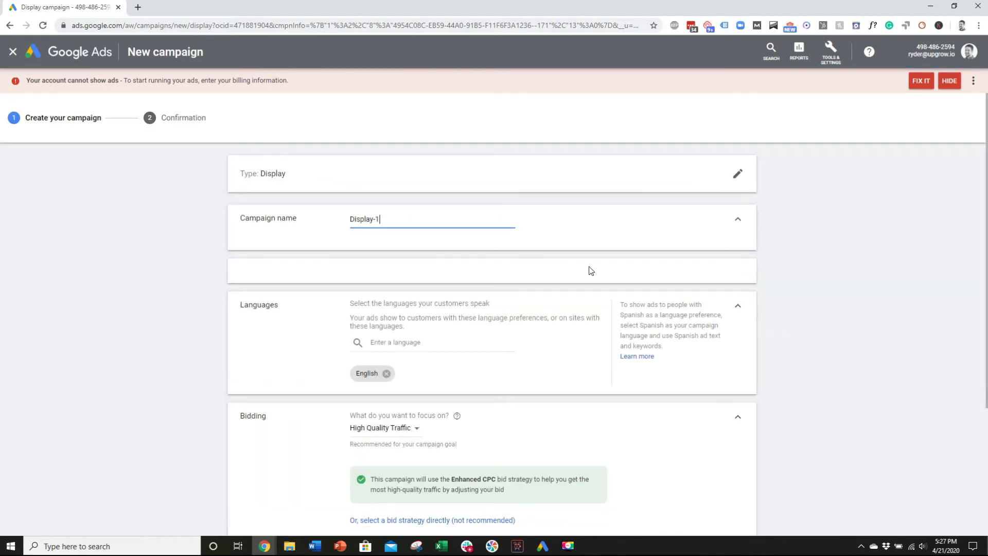
Select the Manual CPC bid strategy directly with Enhanced CPC enabled, and set the average daily budget to $20.
scroll(227, 341, down, 5)
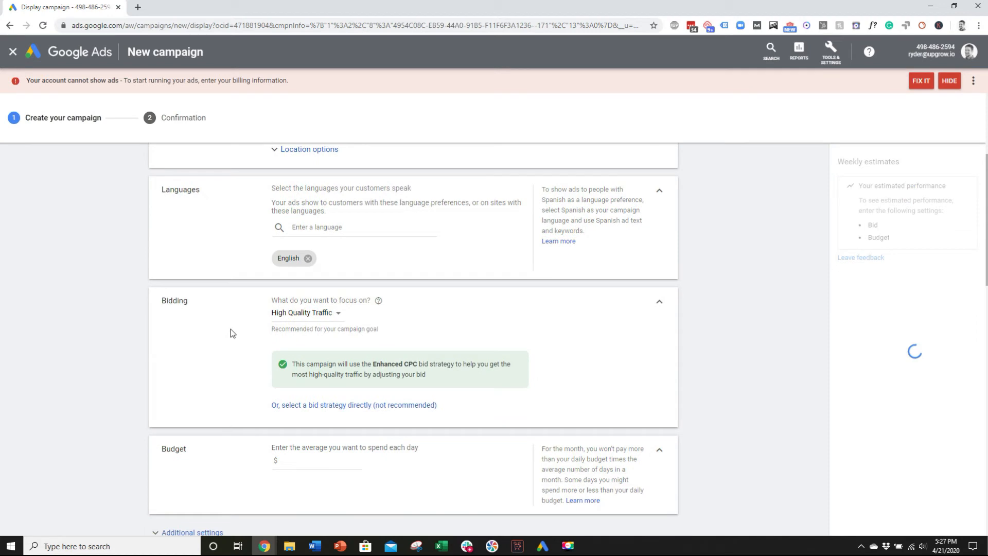
click(290, 313)
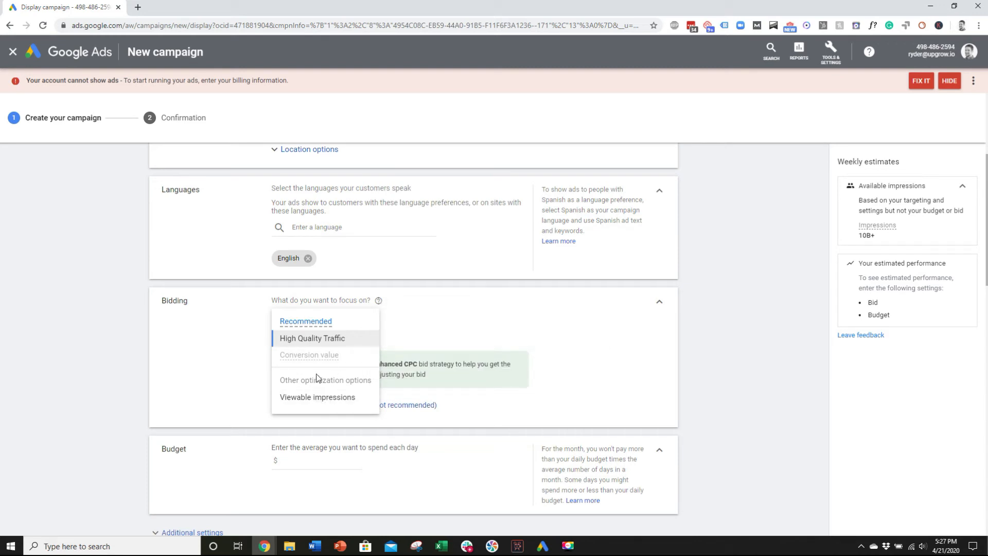
click(312, 339)
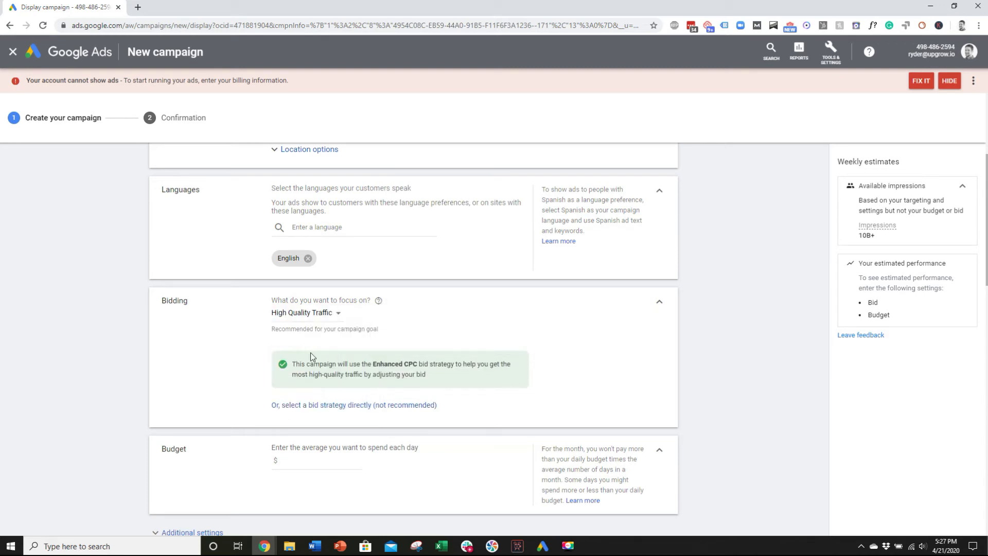
click(325, 406)
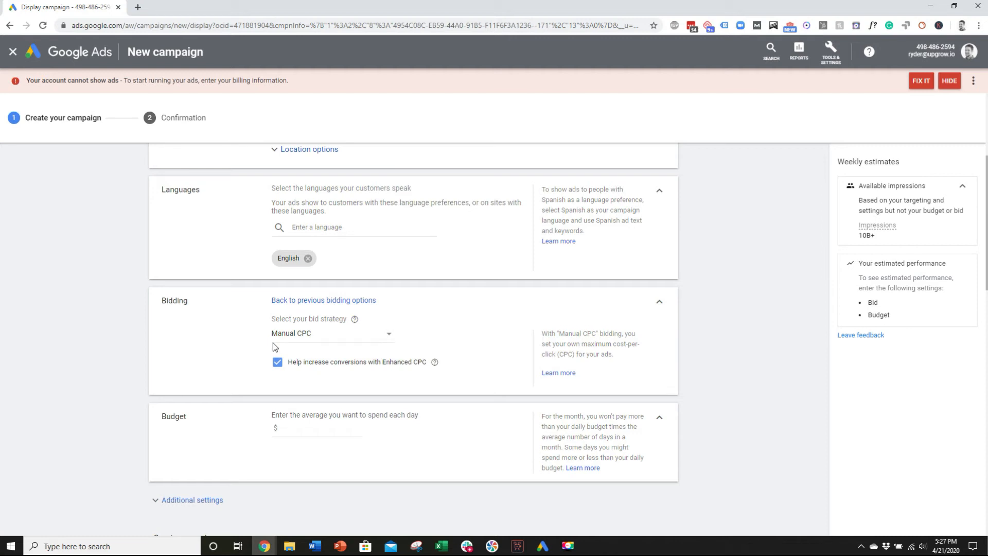
scroll(216, 340, down, 3)
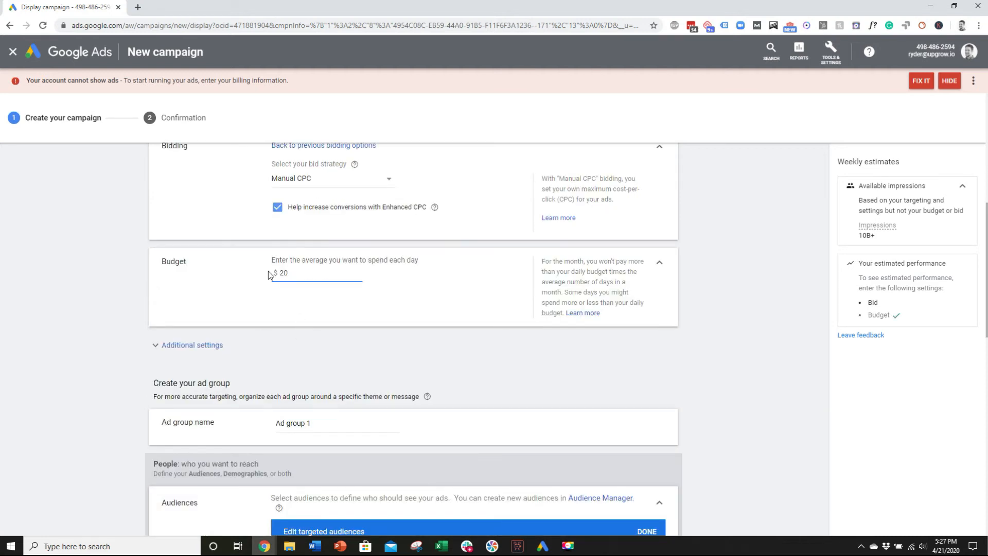
Set the ad group's enhanced CPC bid to $1.00, create the Display campaign without an ad, and continue to it.
scroll(268, 275, down, 10)
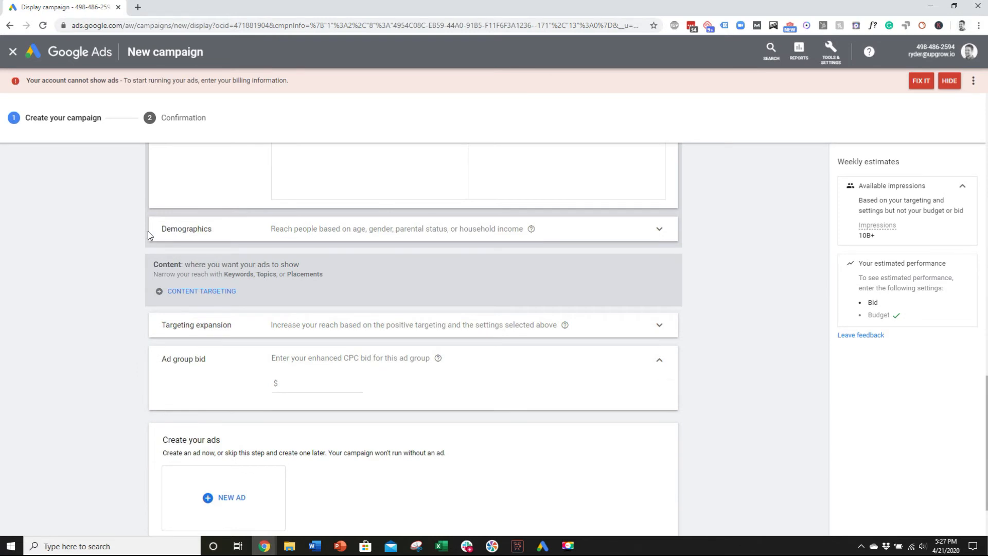
scroll(136, 207, down, 2)
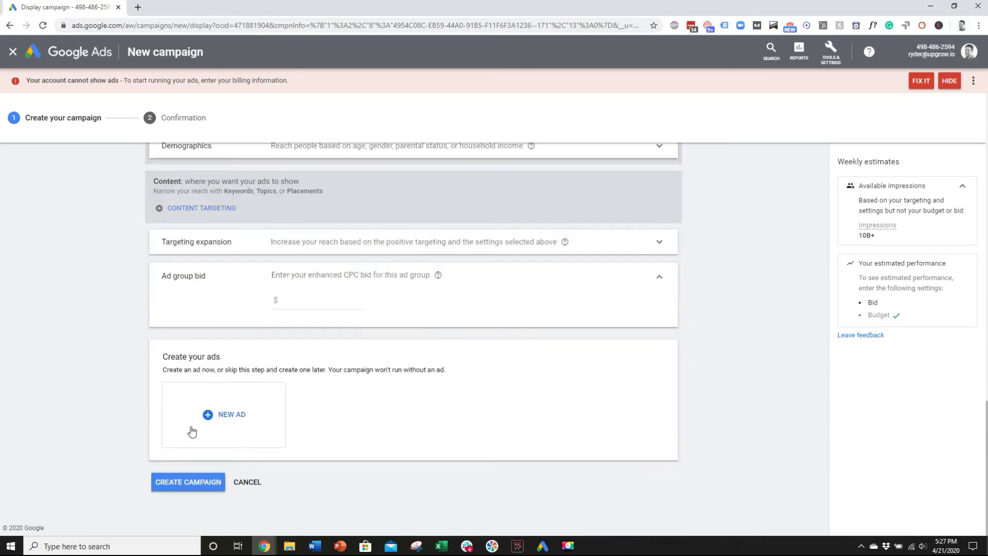
click(189, 482)
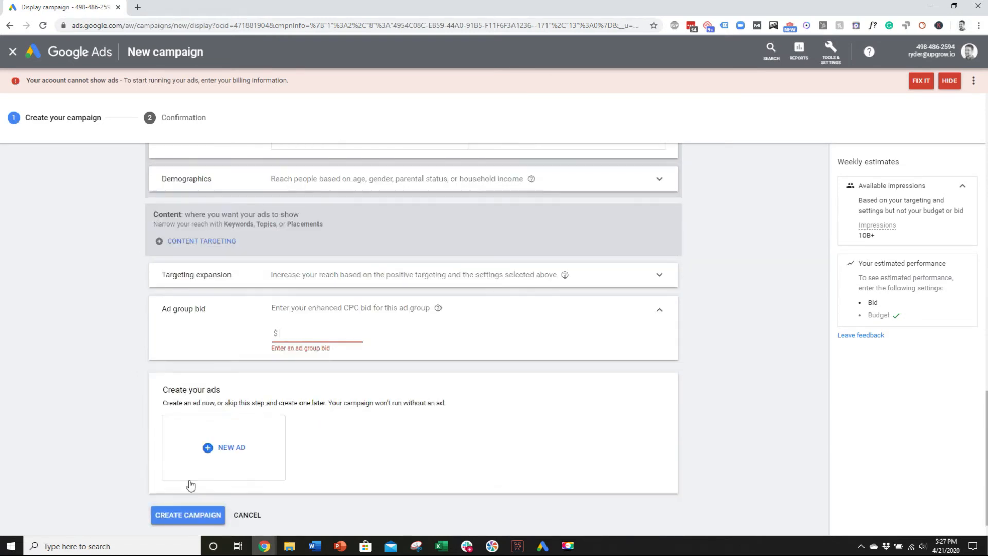
text(1)
click(191, 520)
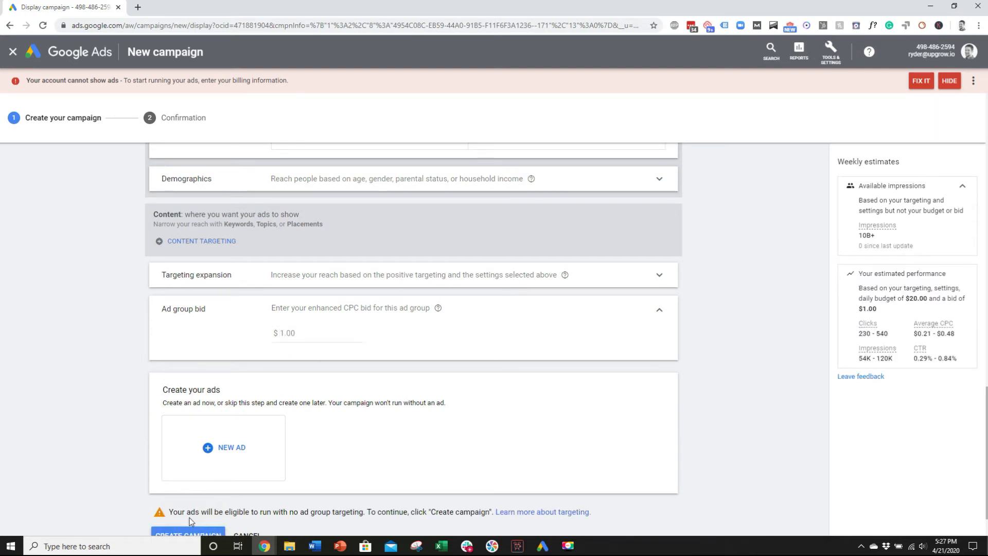
scroll(191, 520, down, 1)
click(189, 484)
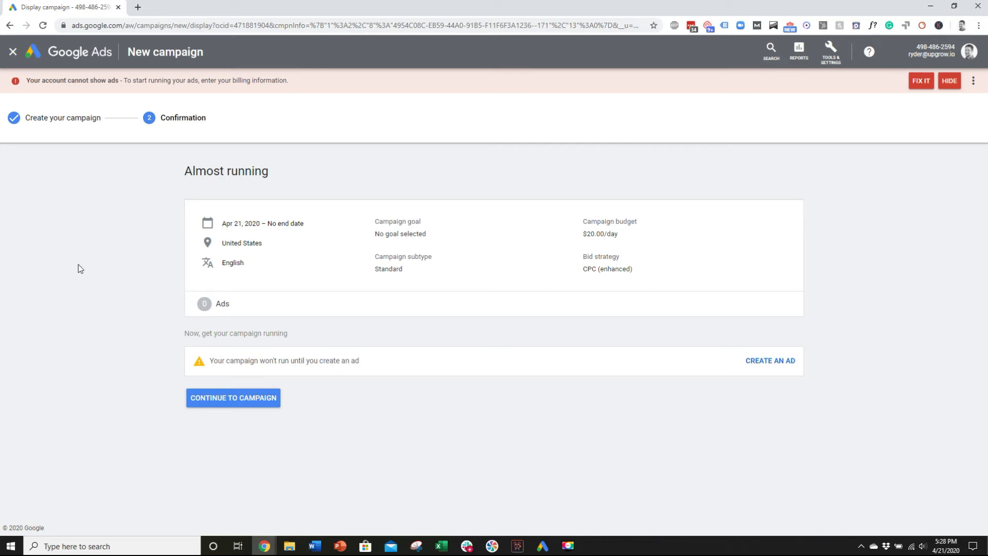
click(249, 405)
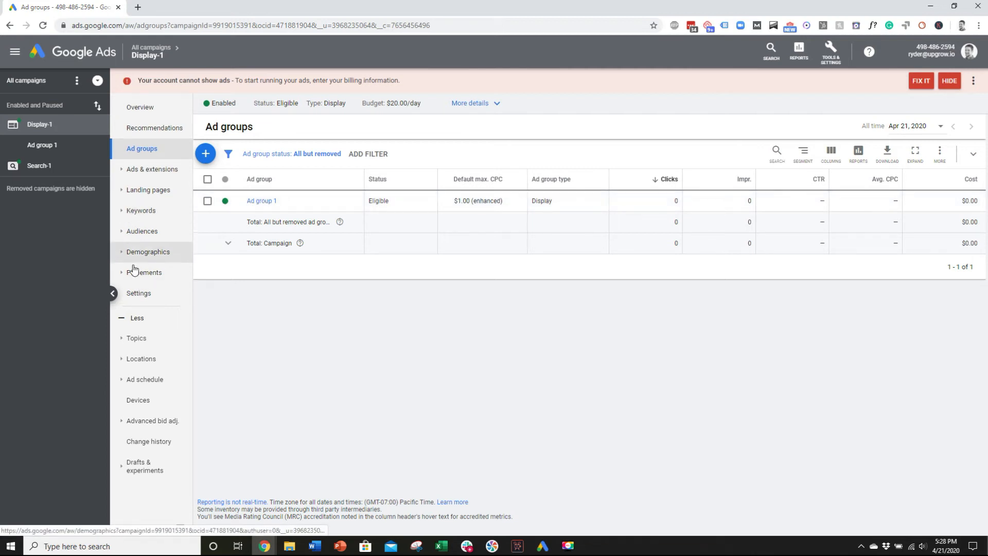
Open the form for excluding placements from the Display-1 campaign.
click(147, 297)
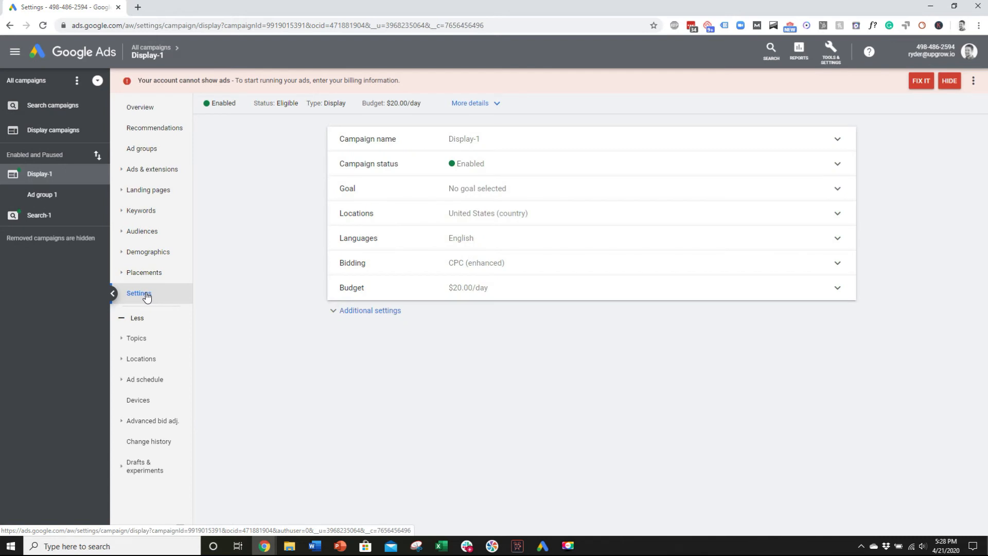
click(145, 270)
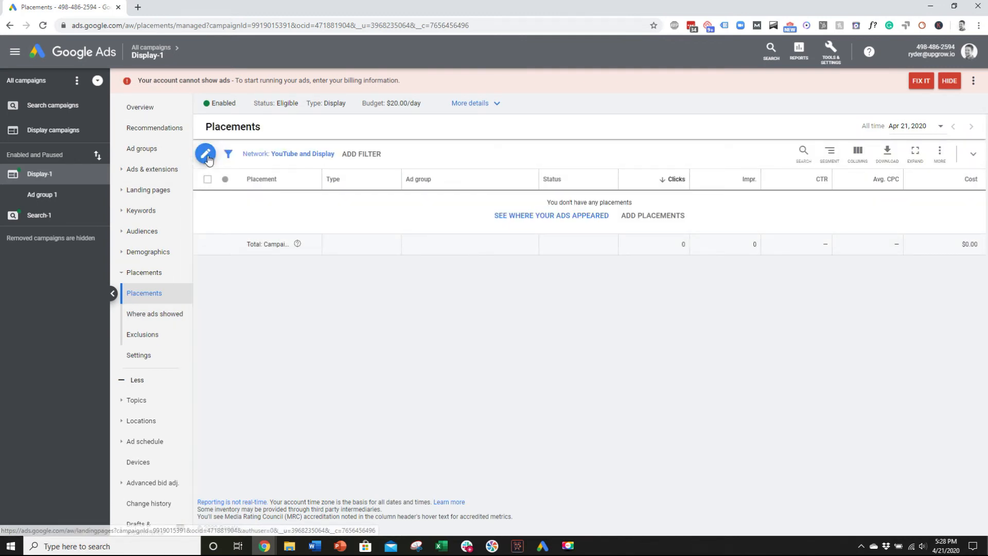
click(138, 340)
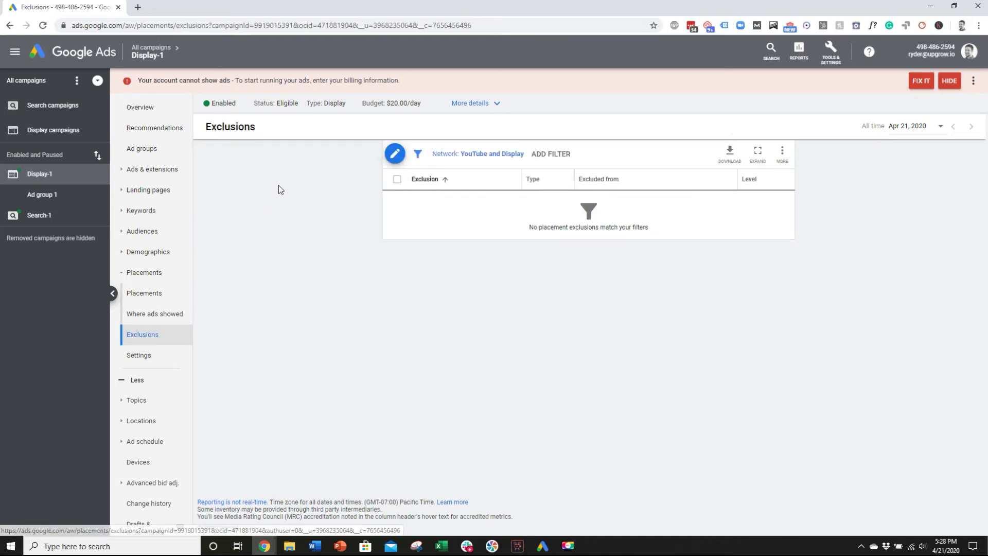
click(396, 153)
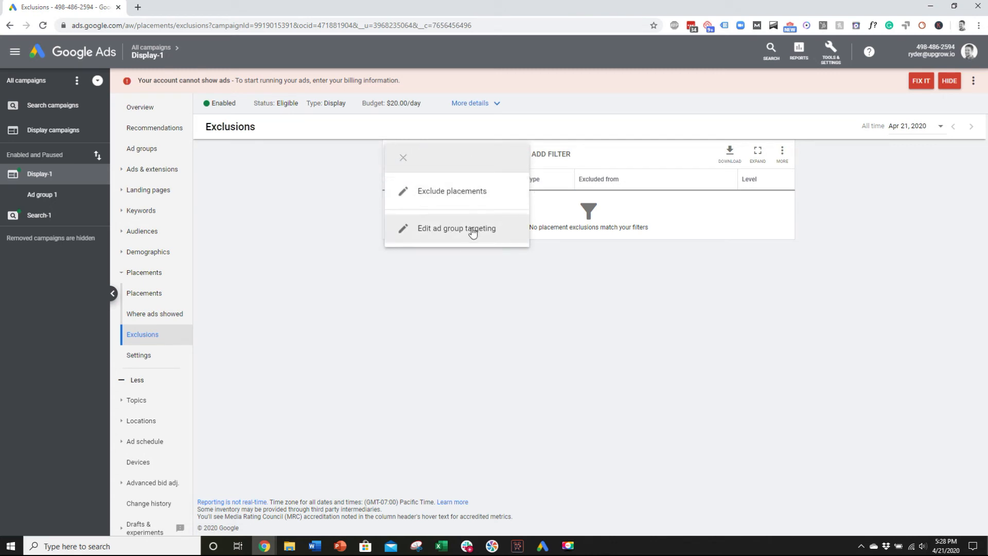
click(451, 193)
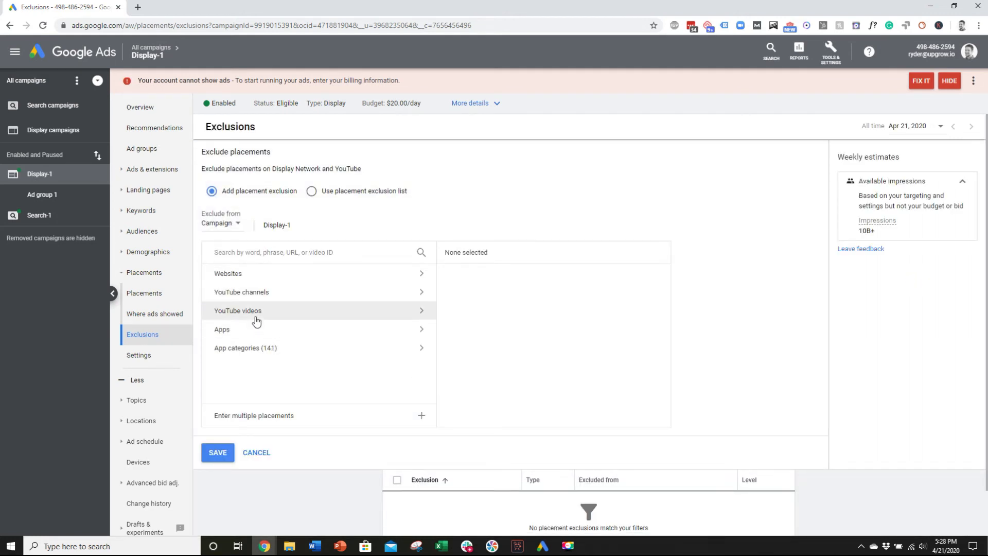
Mark the Apple App Store categories Book, Business, Catalogs, Education, Entertainment, Finance and Food & Drink for exclusion.
click(263, 350)
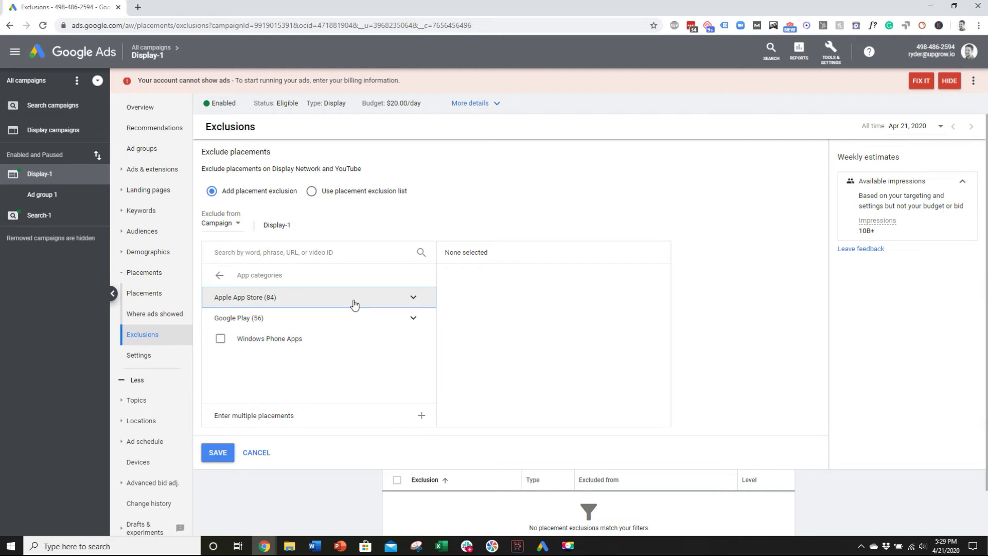
click(414, 297)
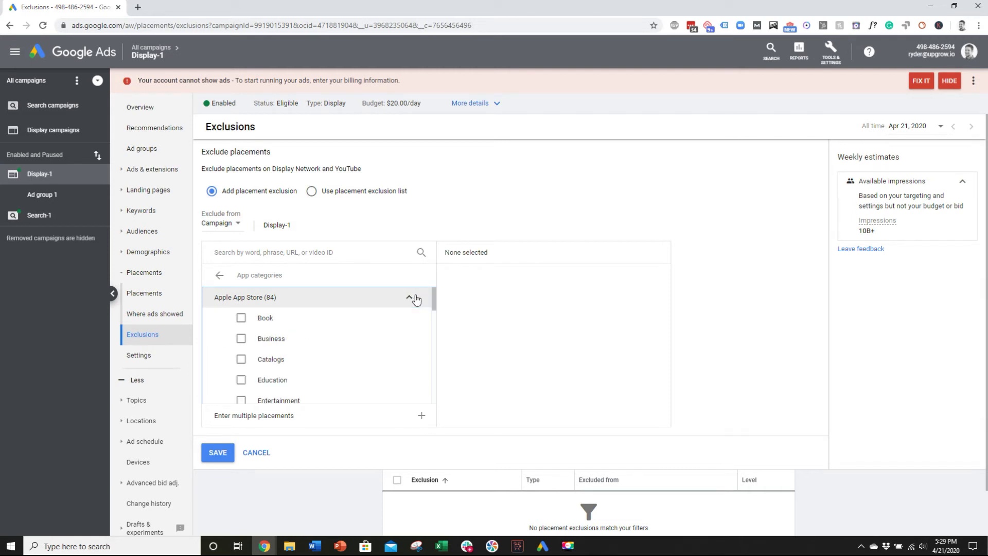
click(264, 320)
click(272, 340)
click(272, 360)
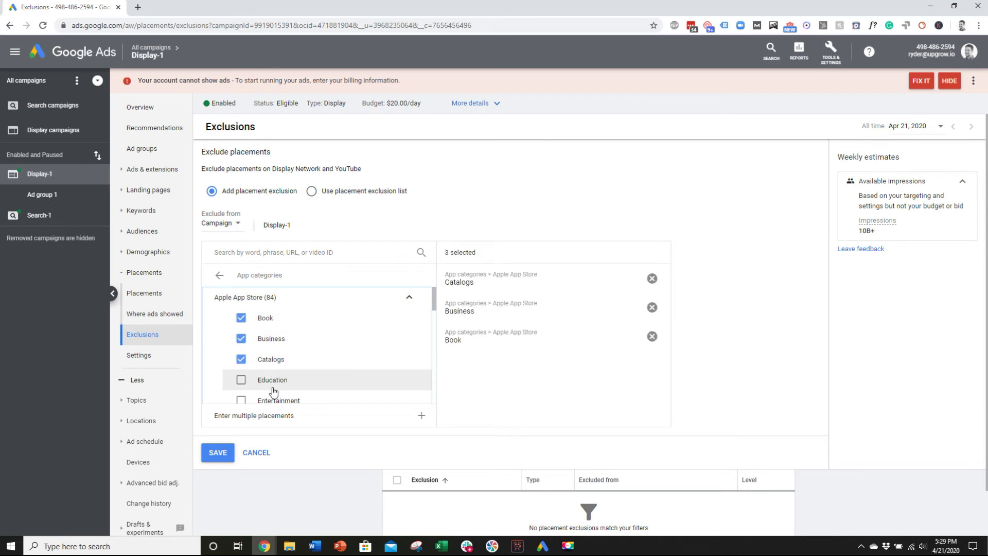
click(272, 379)
scroll(272, 360, down, 2)
scroll(282, 340, up, 1)
click(280, 348)
click(269, 369)
click(277, 391)
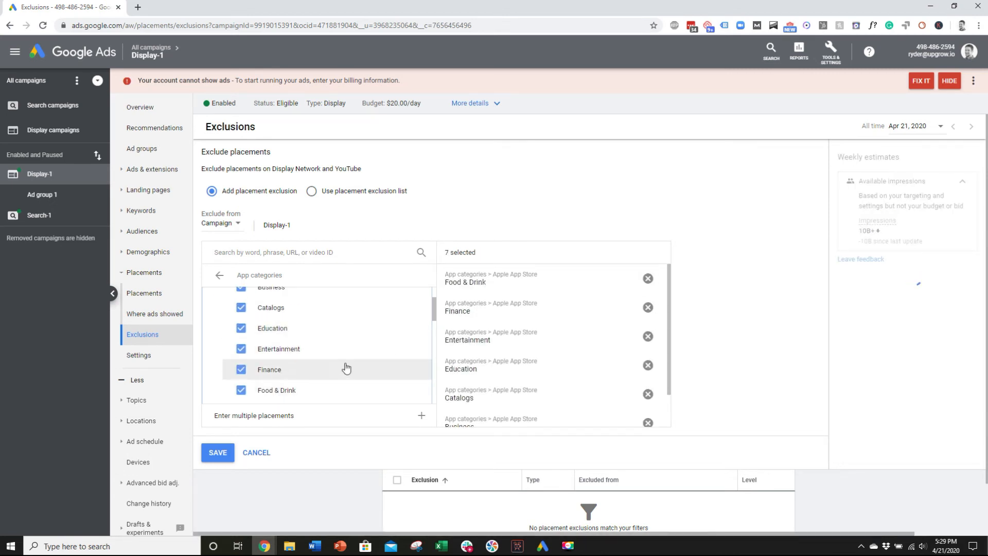
Add the Apple App Store categories Health & Fitness, Lifestyle and Medical to the placement exclusions.
scroll(308, 371, down, 2)
click(269, 381)
scroll(271, 389, down, 1)
click(275, 350)
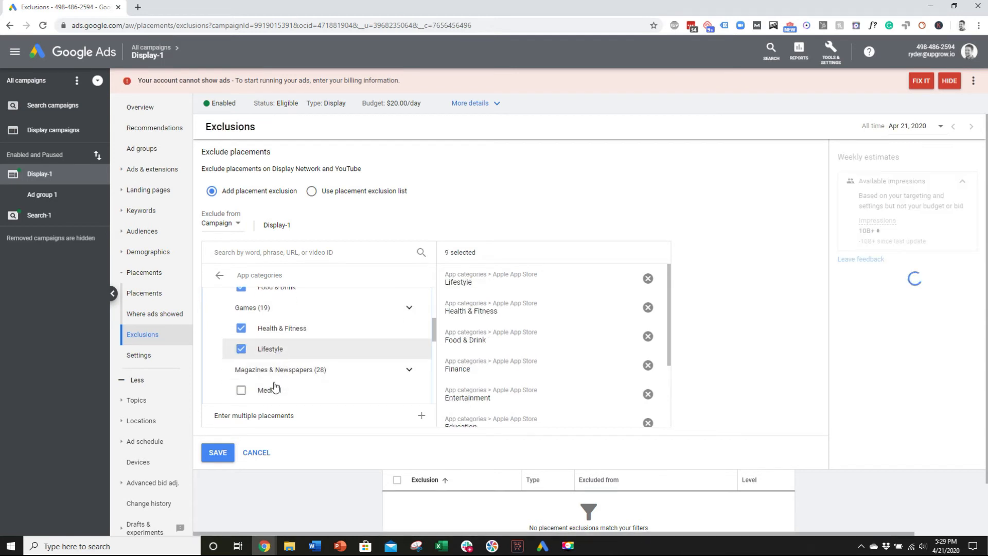
click(273, 389)
Add the Apple App Store categories Weather, Utilities, Travel, Sports and Social Networking to the placement exclusions.
scroll(277, 382, down, 3)
scroll(260, 334, up, 1)
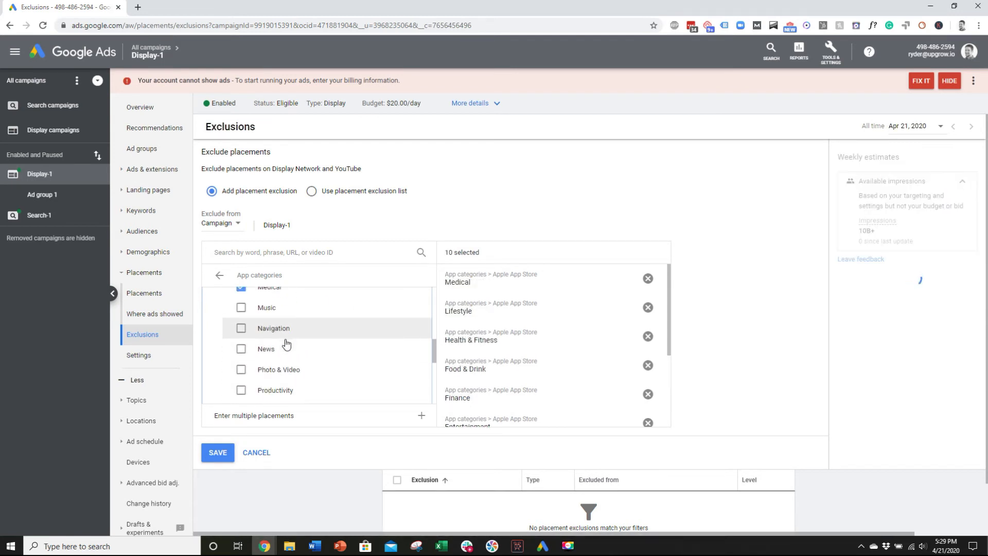
scroll(268, 374, down, 5)
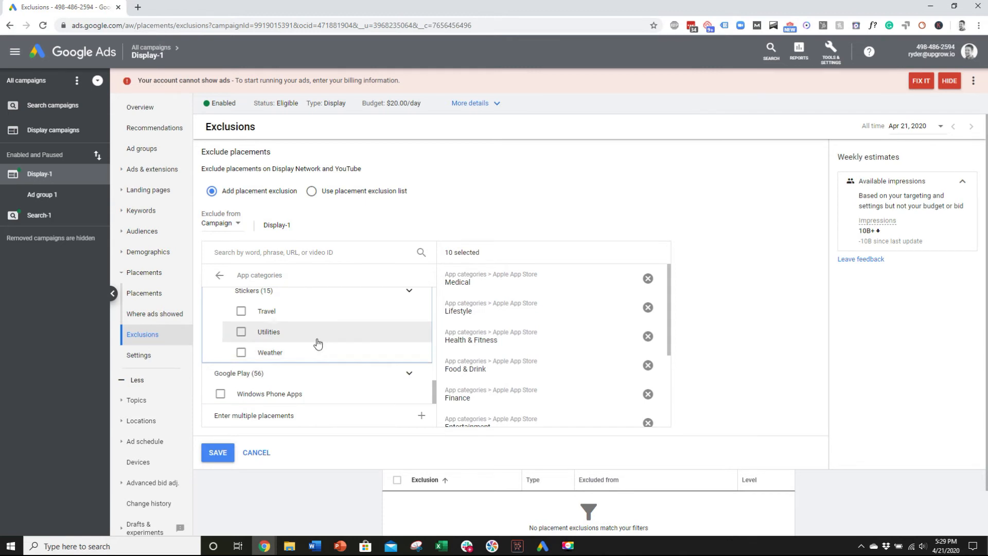
scroll(316, 335, down, 2)
click(282, 308)
click(268, 282)
click(265, 261)
scroll(266, 293, up, 1)
click(266, 273)
click(265, 252)
scroll(265, 265, up, 3)
scroll(270, 329, down, 1)
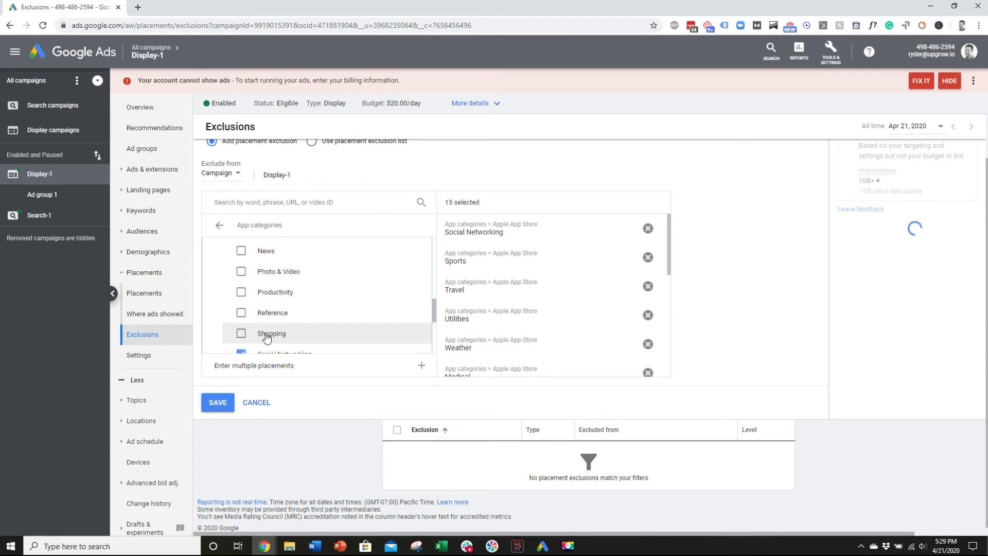
Add Shopping, Reference, Productivity, Photo & Video, News, Navigation and Music from the Apple App Store to the exclusions, and save them.
click(272, 333)
click(252, 312)
click(260, 292)
click(263, 271)
click(264, 251)
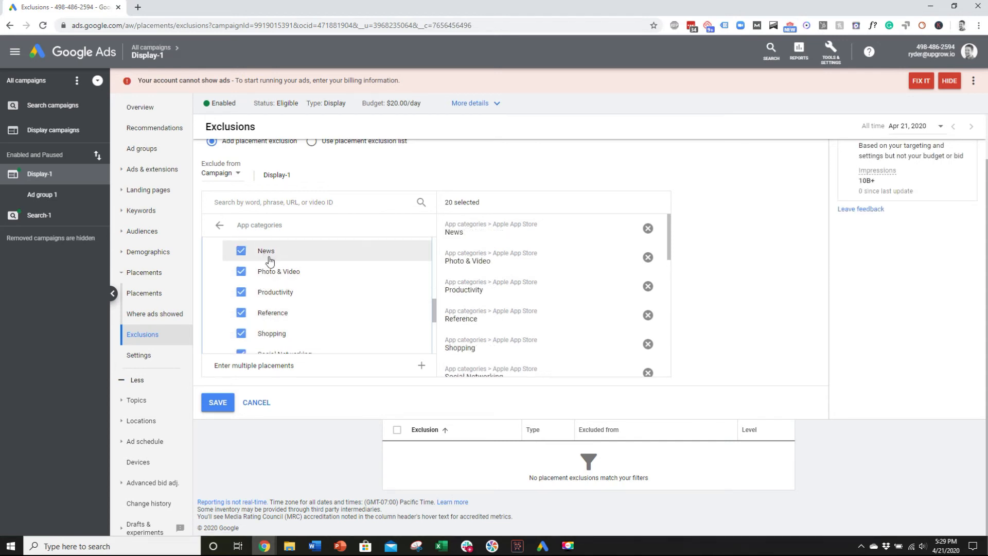
scroll(265, 257, up, 1)
click(276, 288)
click(267, 261)
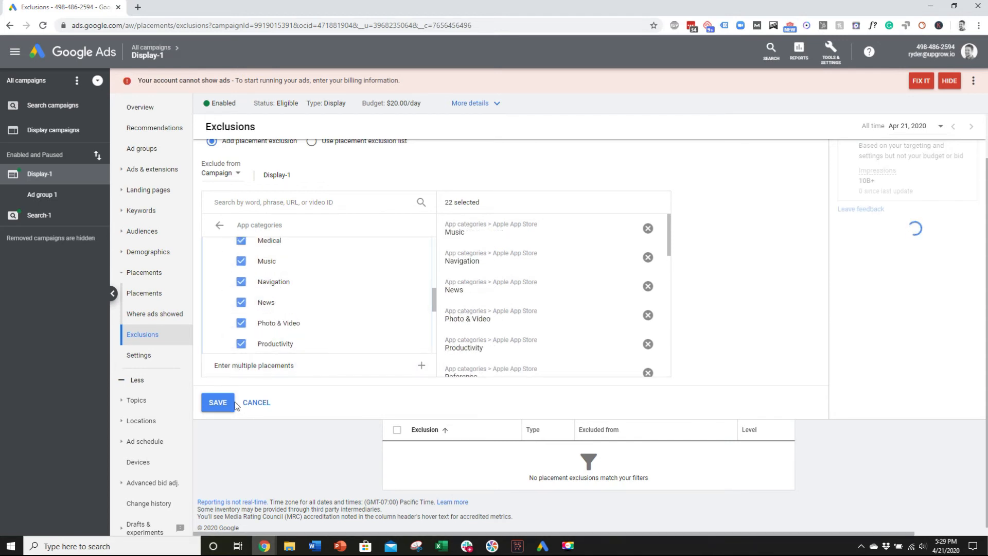
click(220, 402)
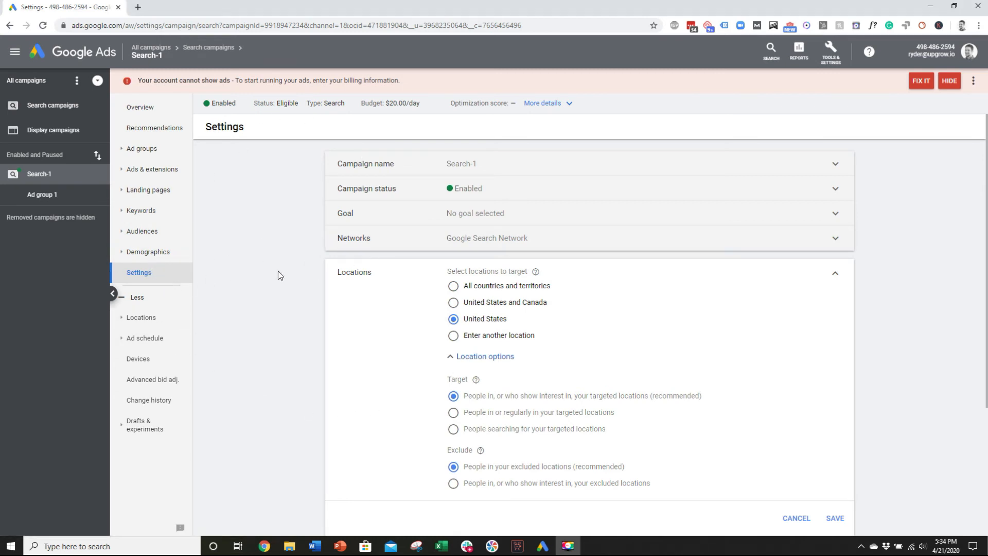
Expand the location options in Search-1's settings and target people in or regularly in the targeted locations.
click(835, 274)
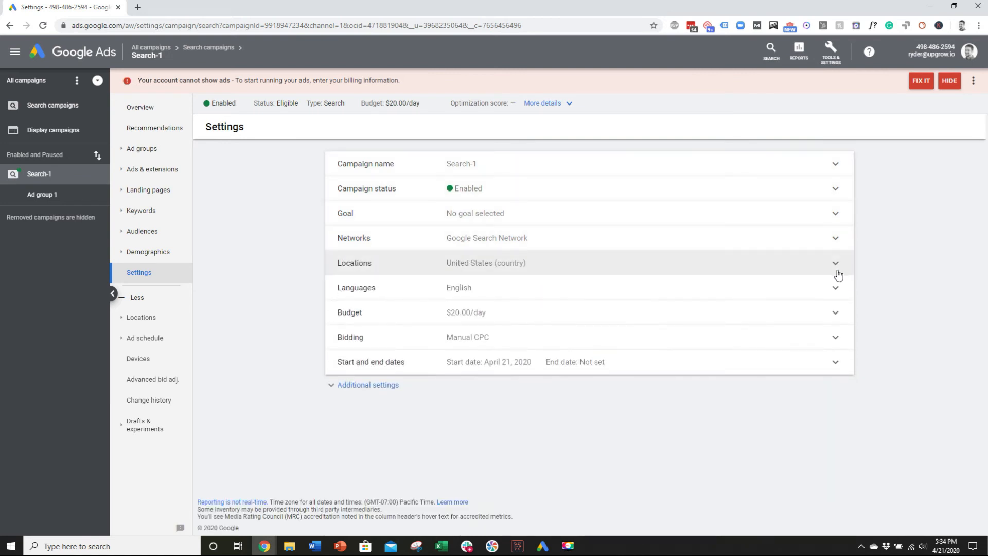
click(835, 265)
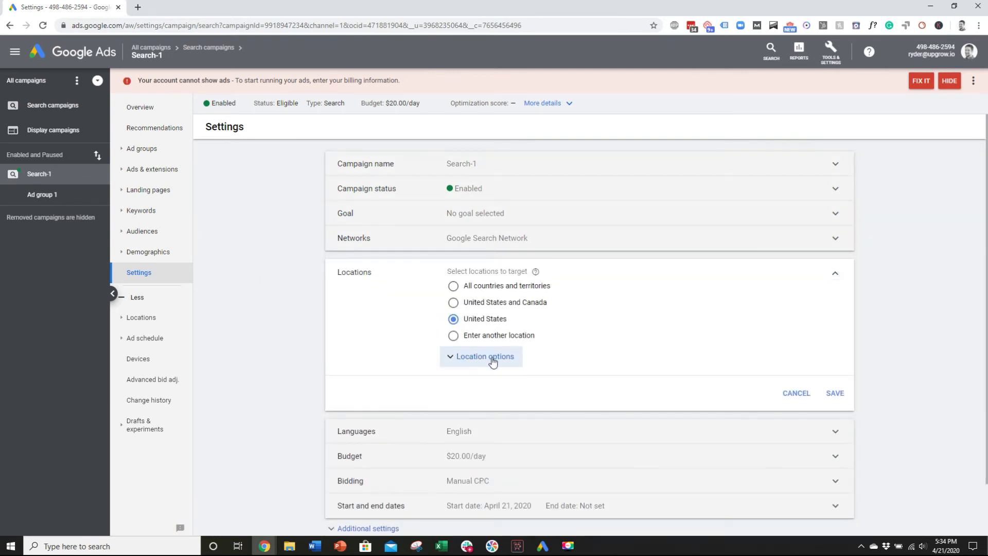
click(493, 360)
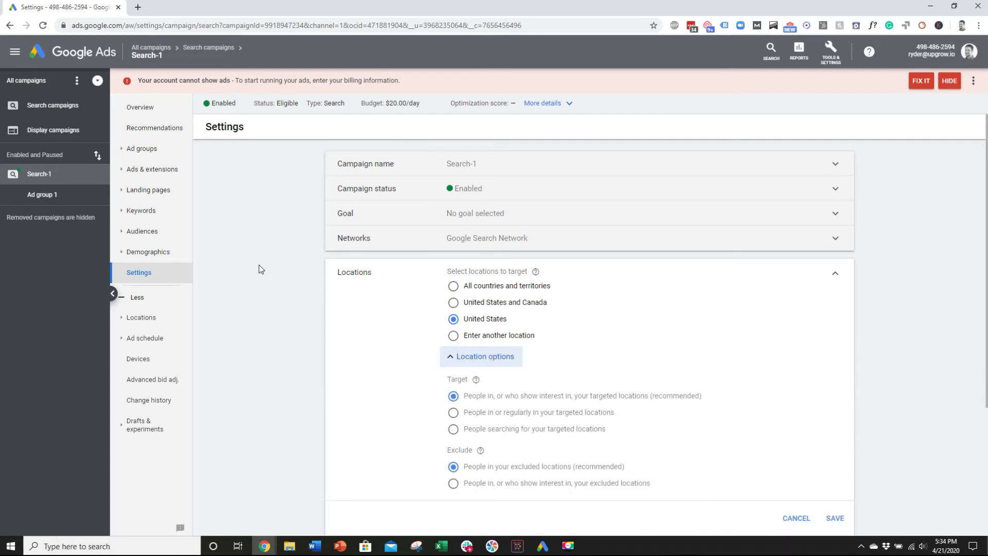
scroll(273, 264, down, 1)
drag(476, 344, 574, 350)
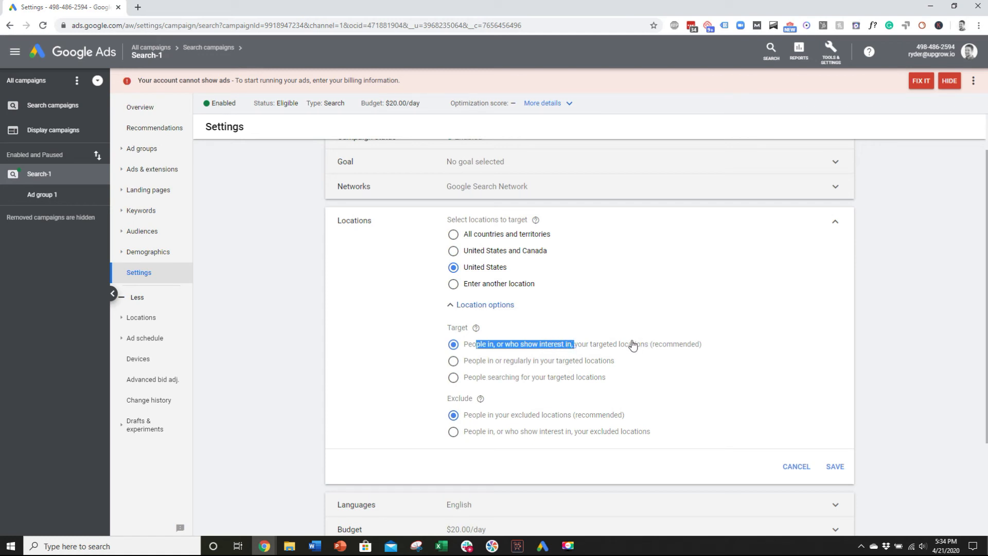
drag(505, 345, 571, 350)
click(254, 289)
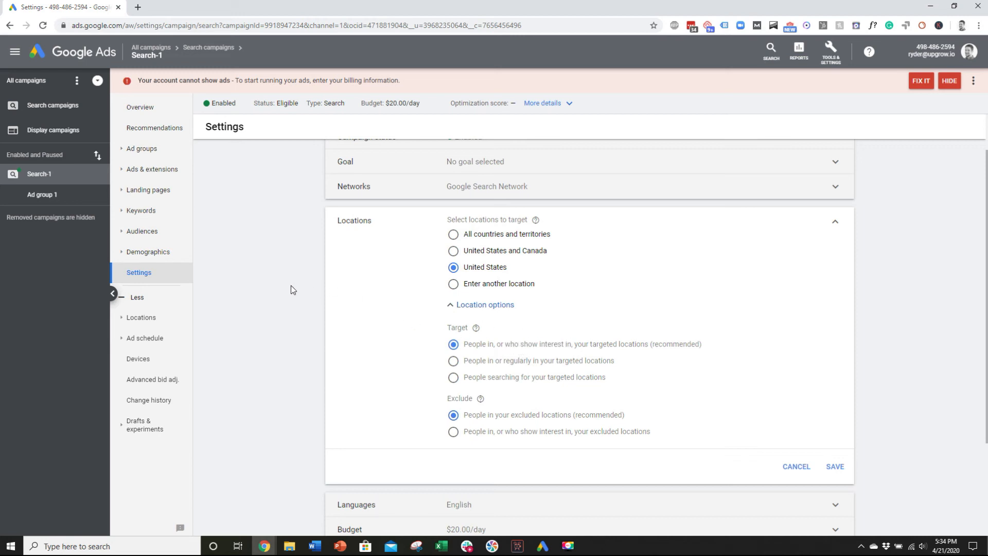
click(483, 367)
scroll(334, 312, down, 1)
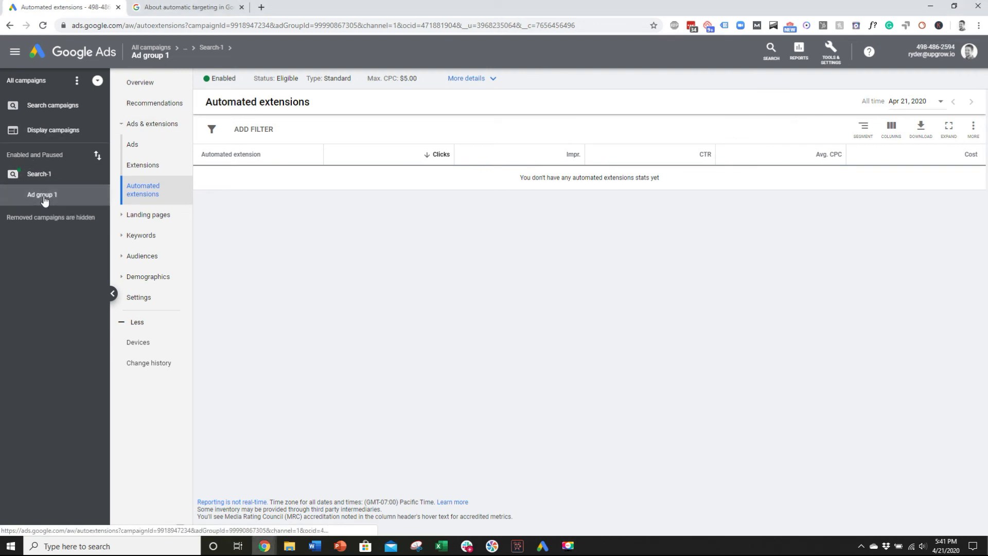
Open the advanced options for automated extensions from Search-1's Ad group 1.
click(127, 124)
click(124, 126)
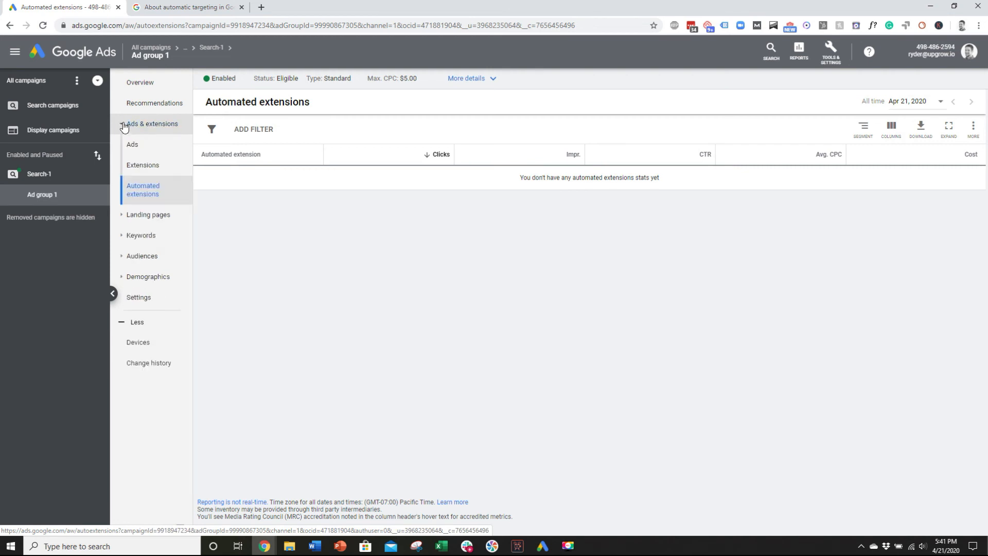
click(143, 191)
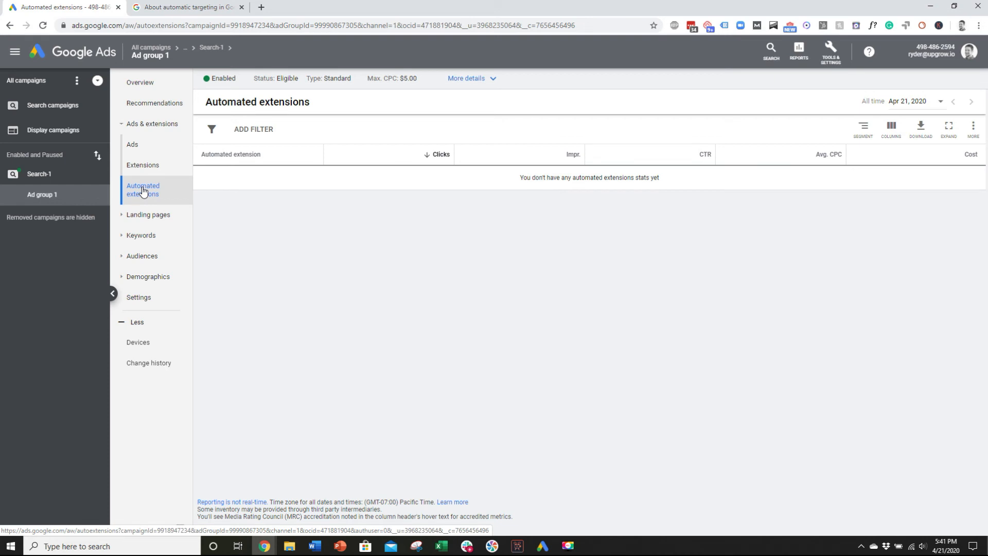
click(974, 131)
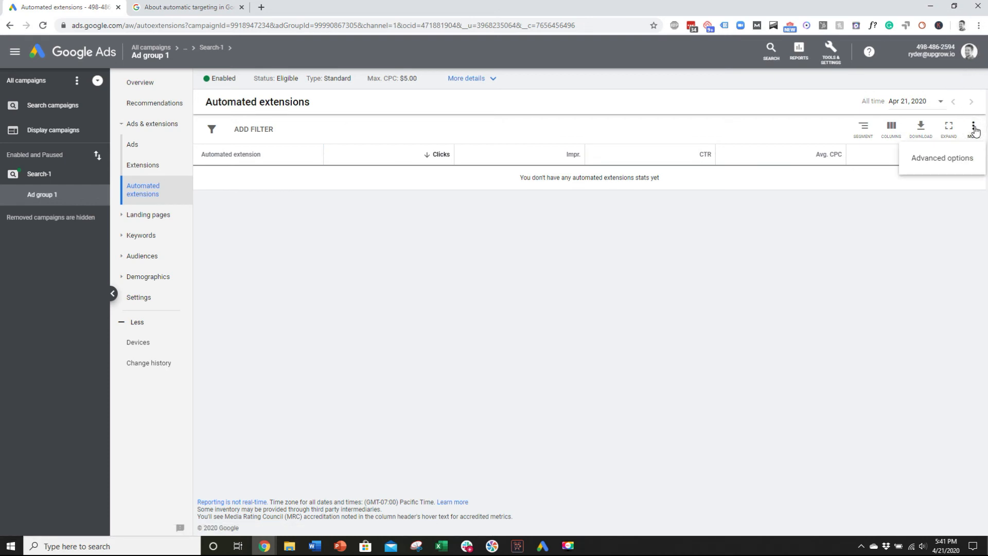
click(941, 160)
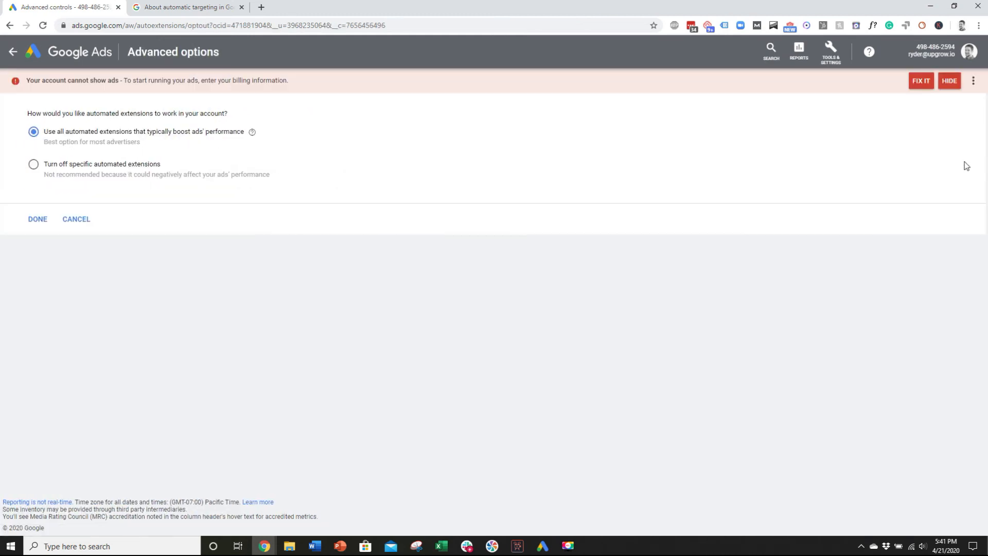
Turn off the Dynamic callouts automated extension for Other reason with the comment "hello", and open the choice of another extension.
click(81, 165)
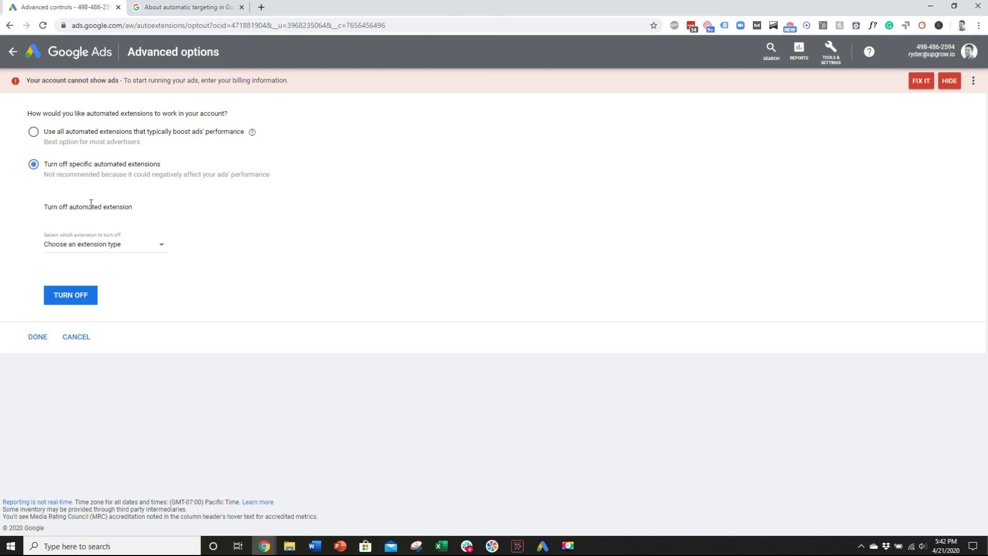
click(85, 243)
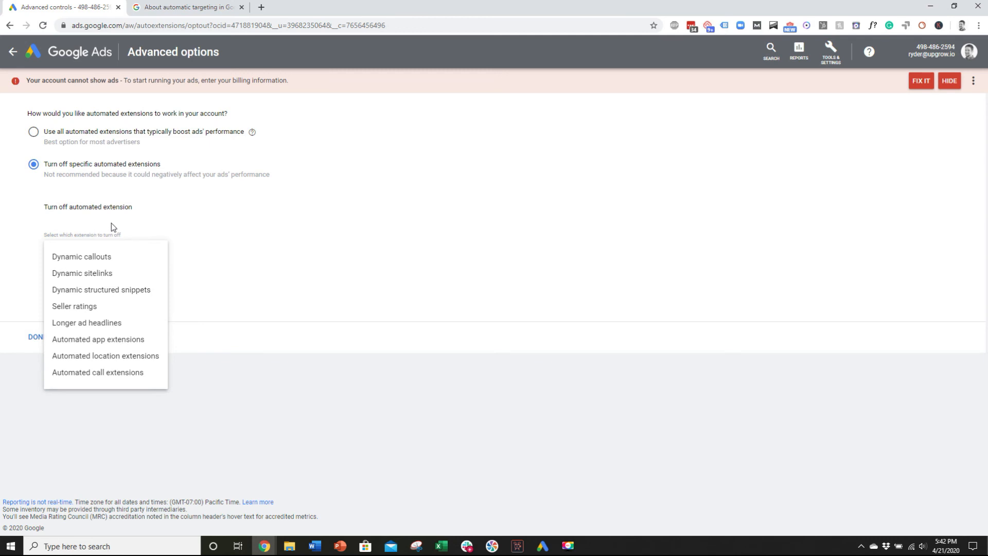
click(70, 256)
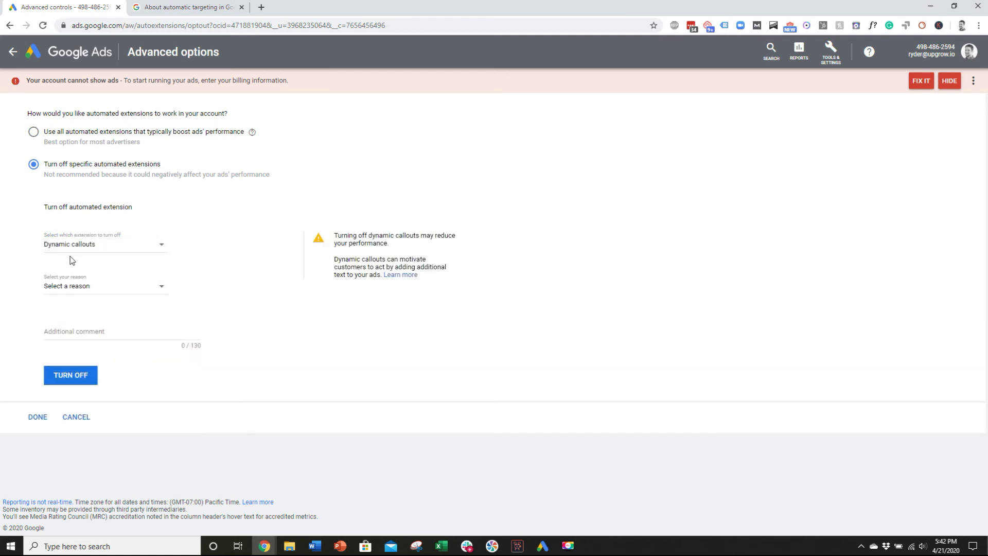
click(82, 289)
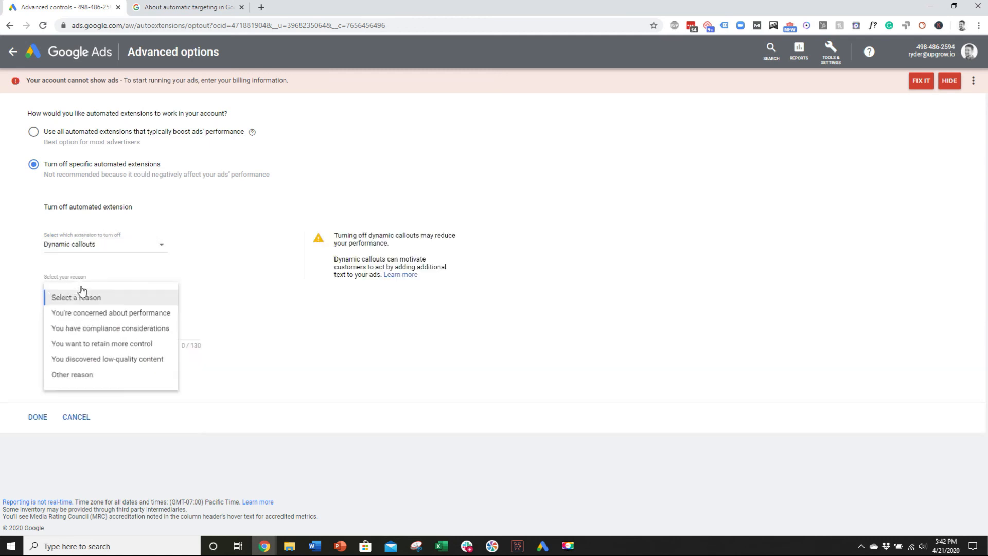
click(87, 383)
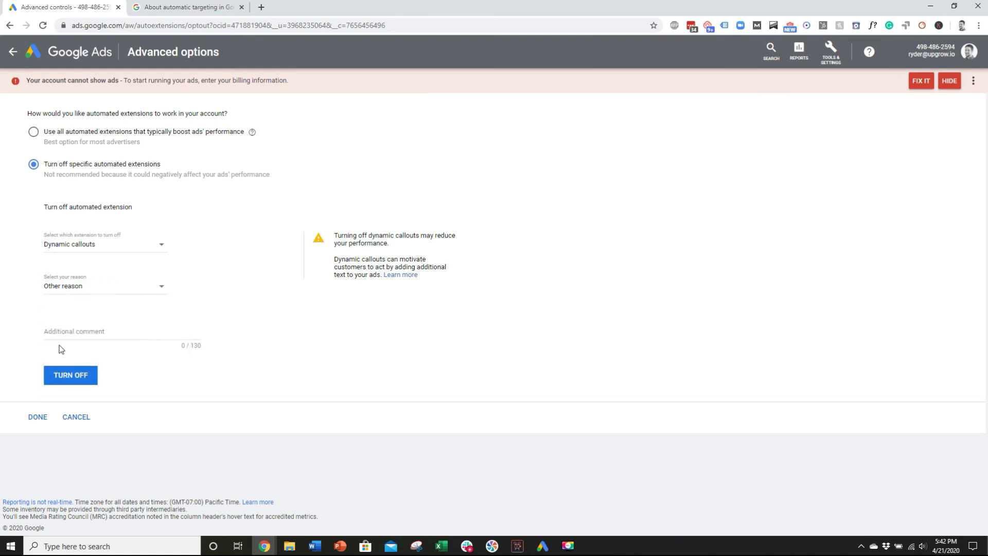
click(65, 375)
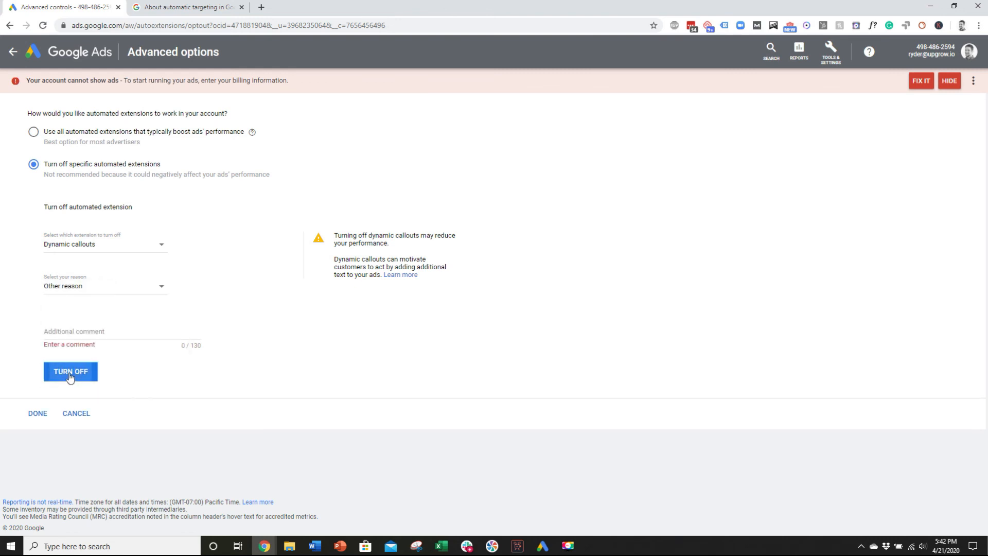
click(68, 327)
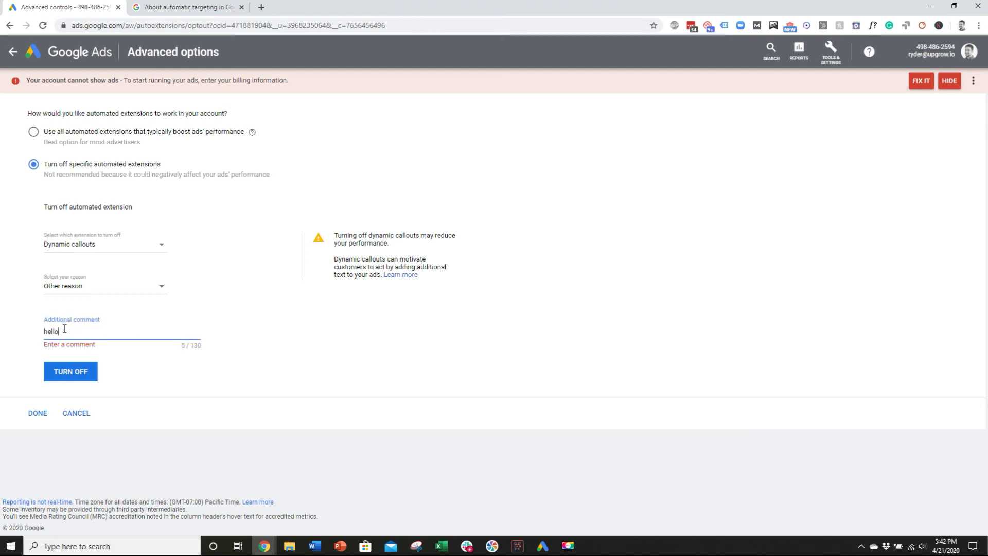
click(76, 372)
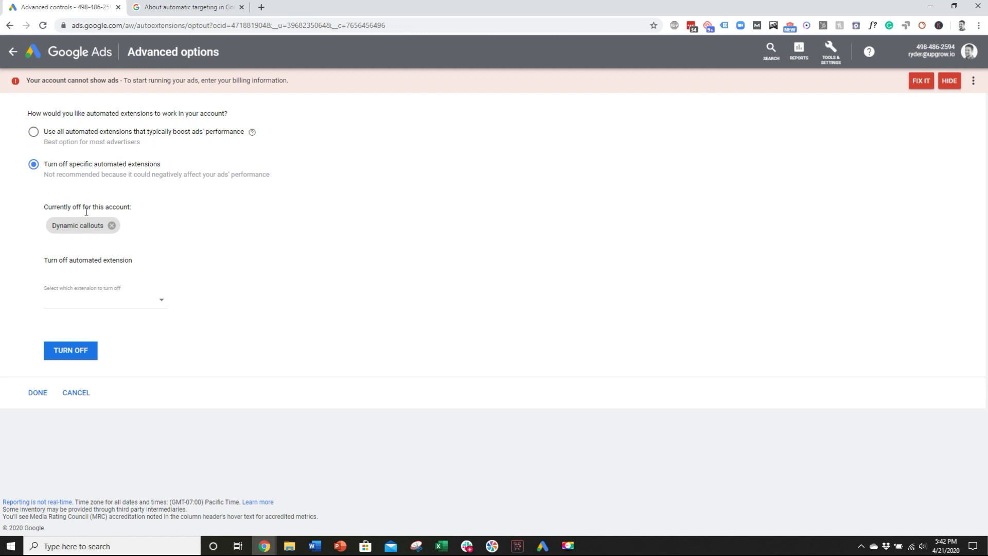
click(75, 300)
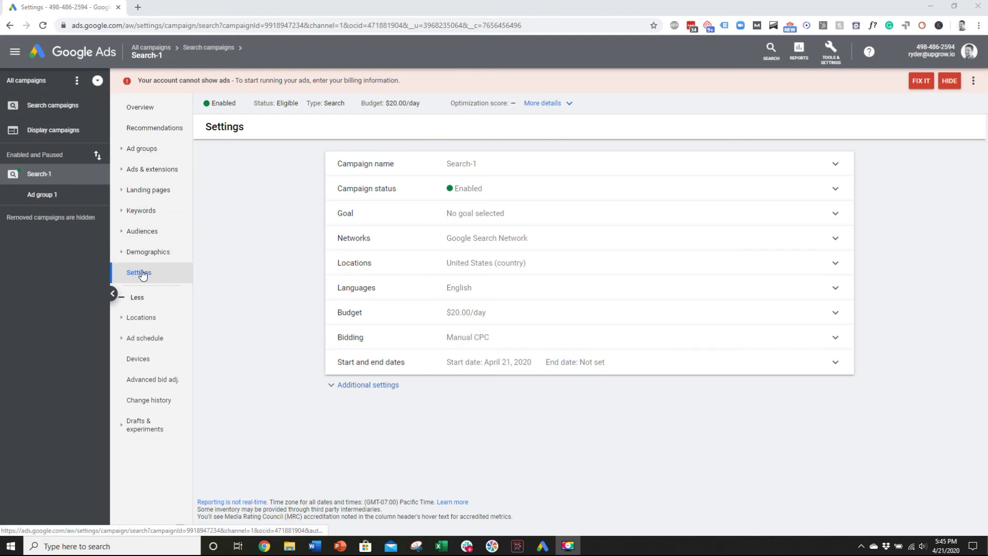
Set Search-1's ad rotation to "Do not optimize: Rotate ads indefinitely" in the additional settings and save.
click(358, 387)
scroll(242, 279, down, 1)
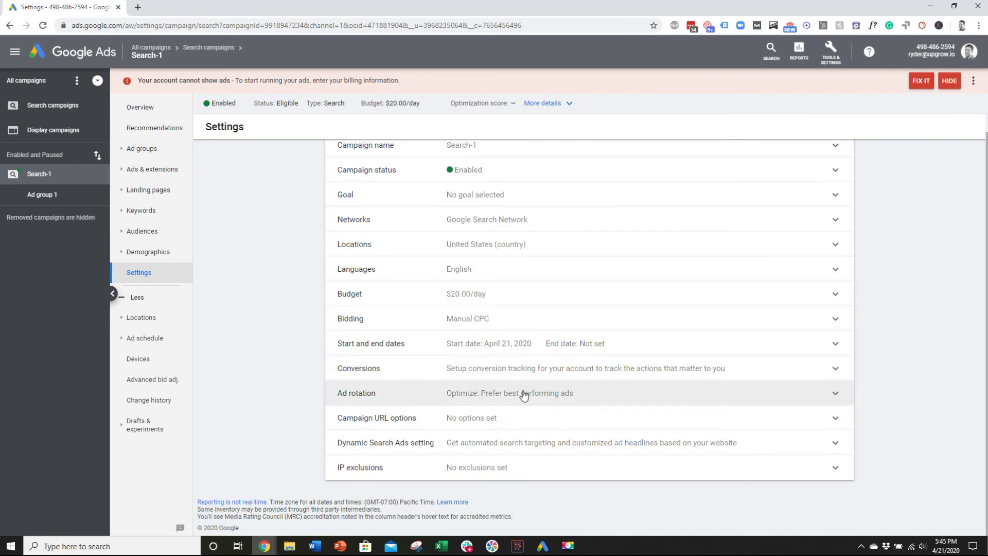
click(575, 402)
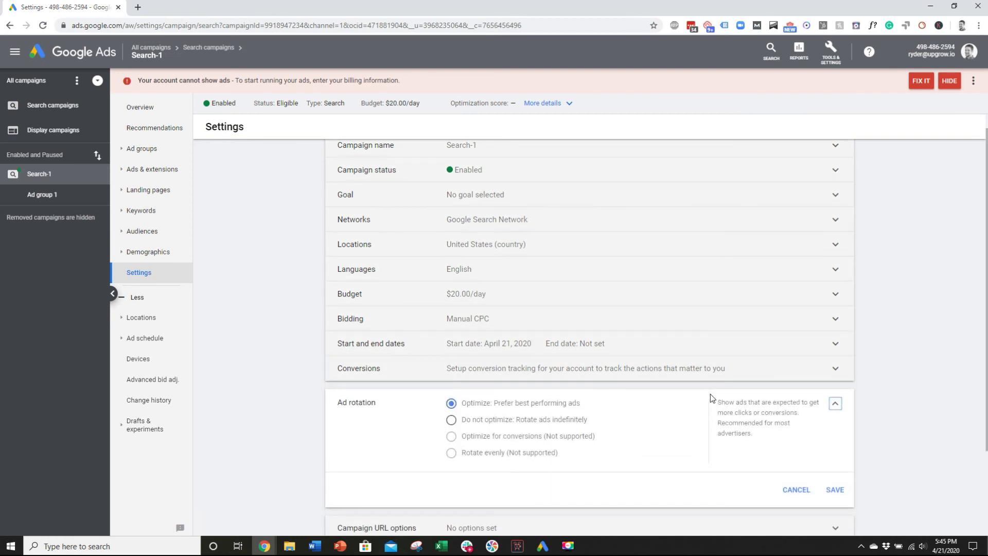
scroll(277, 316, down, 1)
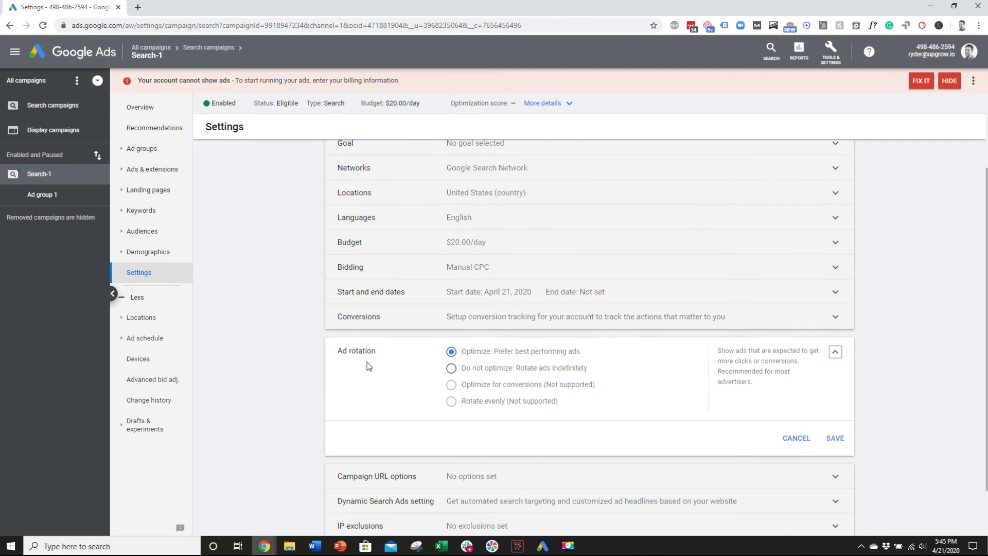
click(541, 372)
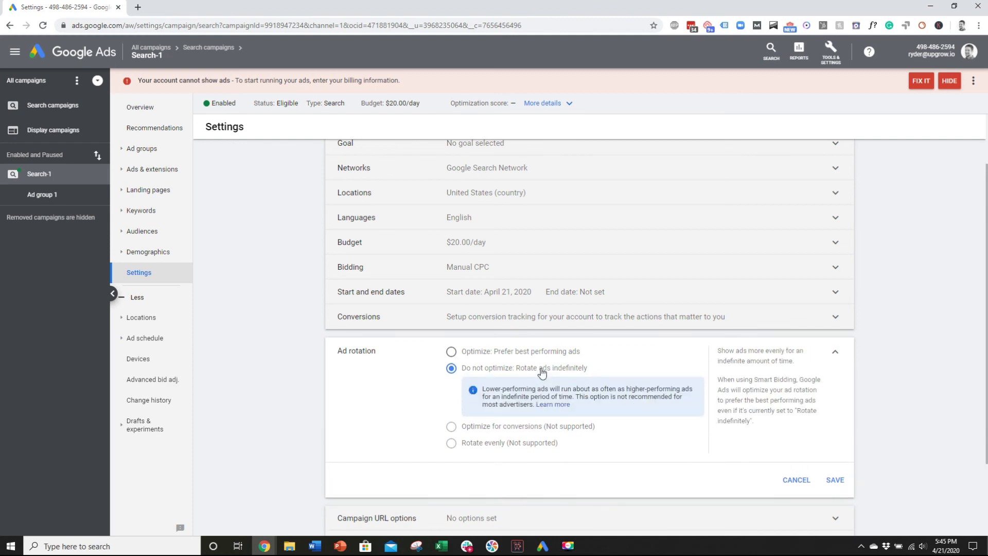
click(834, 479)
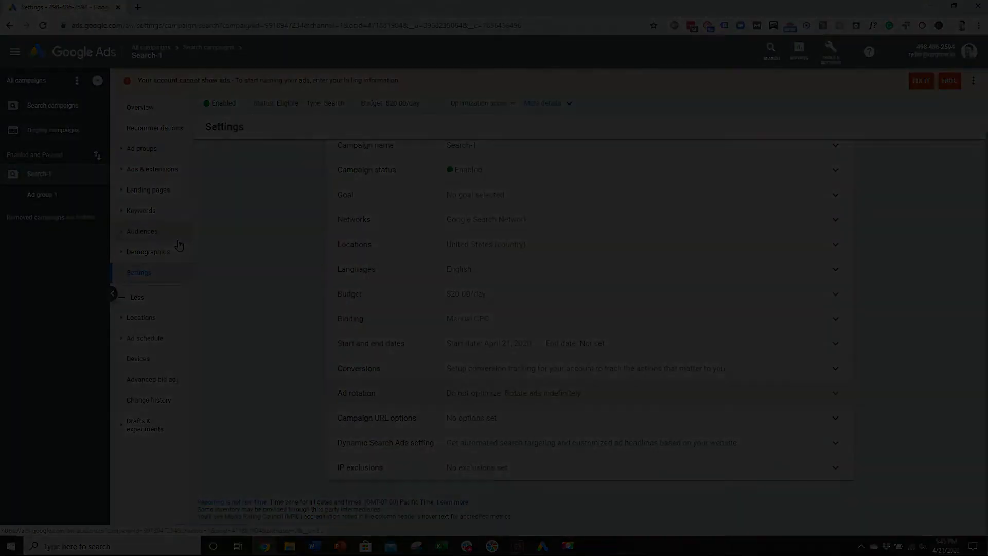